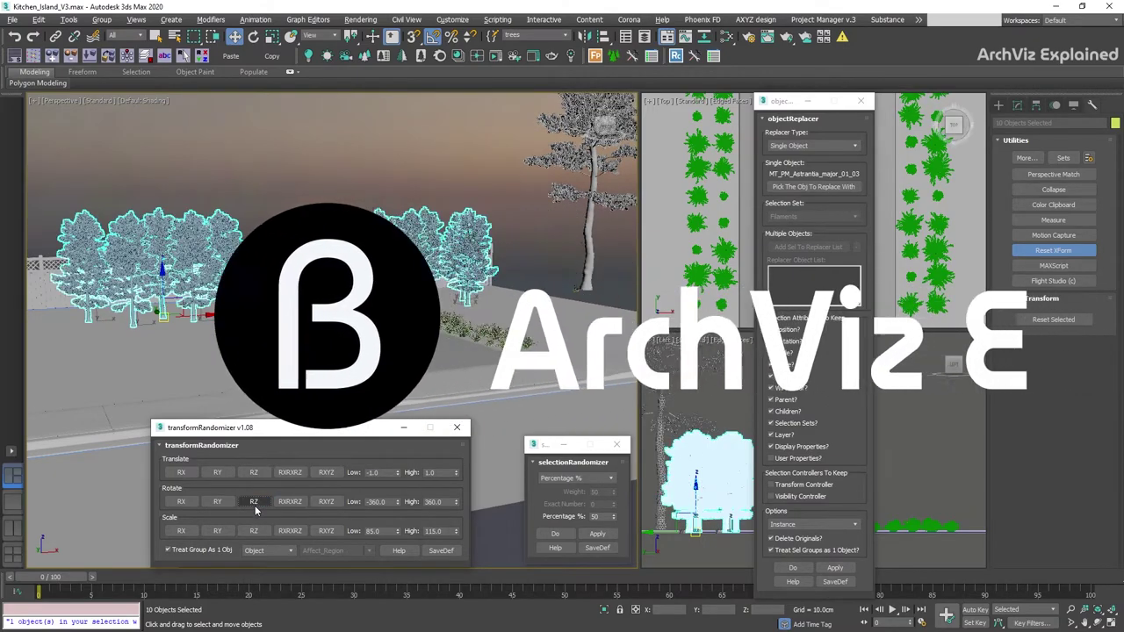
Randomize the XYZ scale of all selected trees between 85 and 115, and again for a random 50 percent of them
click(325, 530)
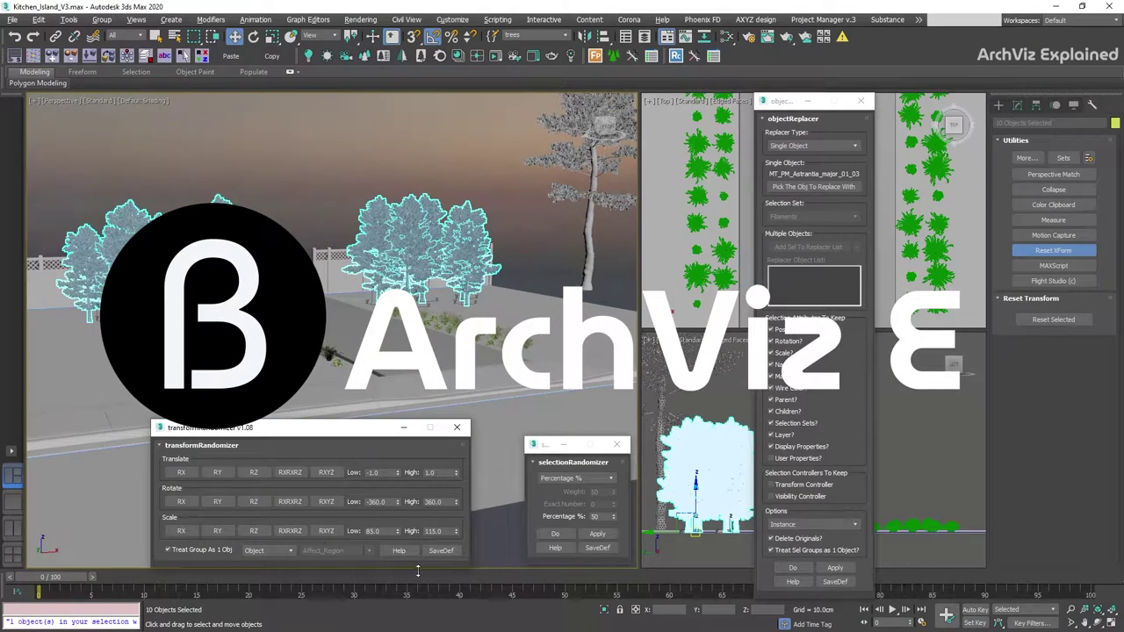
click(594, 533)
click(325, 531)
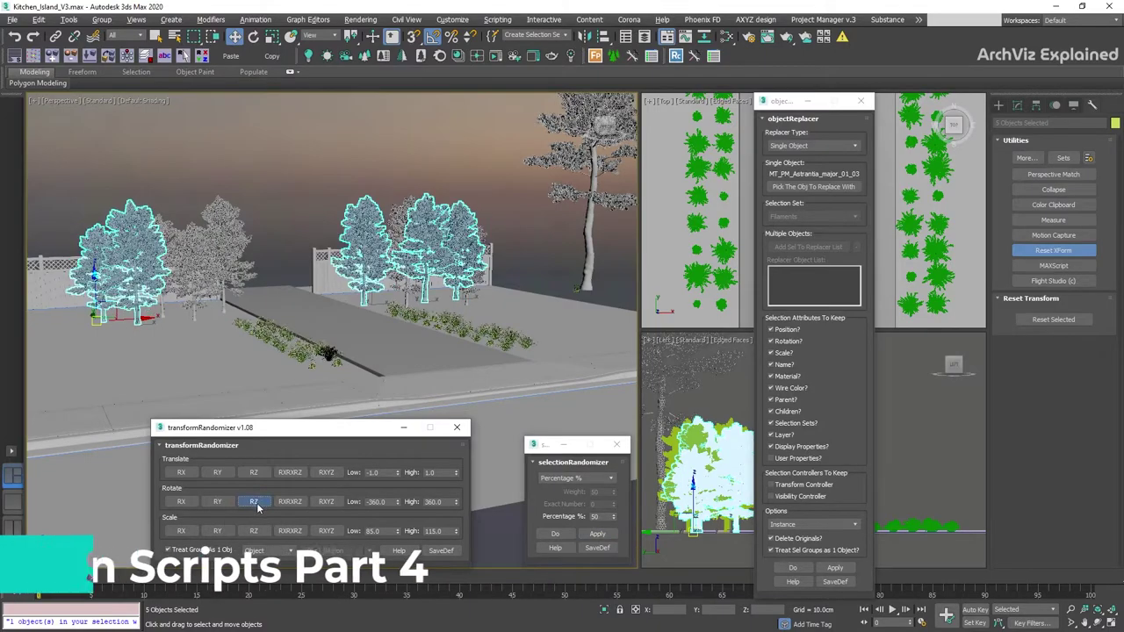
click(325, 530)
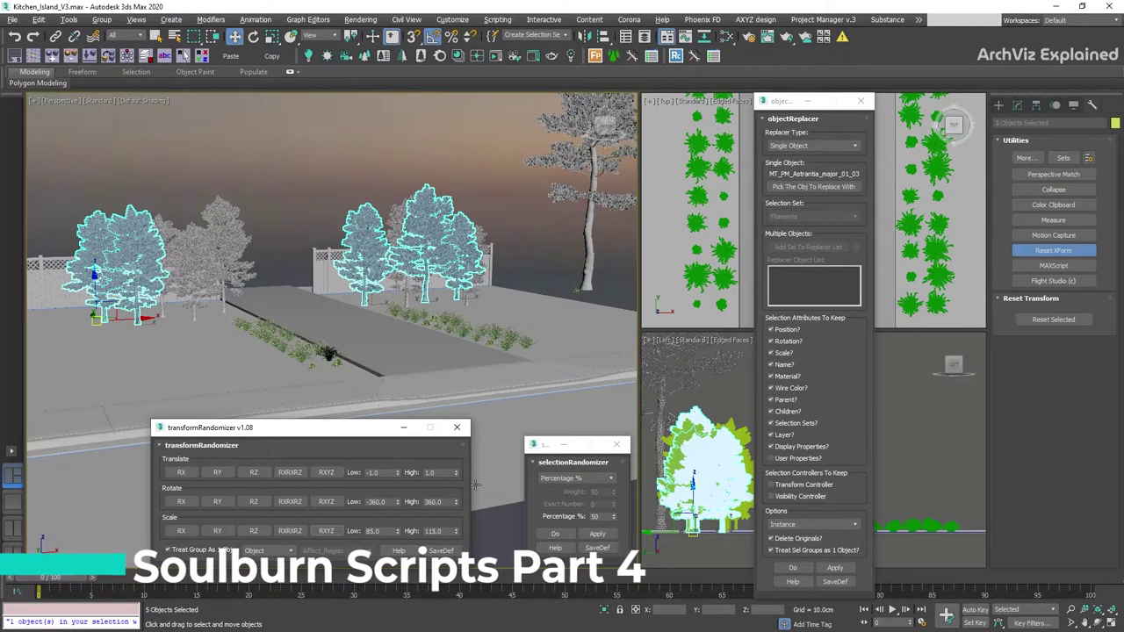
Replace a random 35 percent of the small trees with instances of MT_PM_Pinus_strobus_01_02 using objectReplacer
click(793, 185)
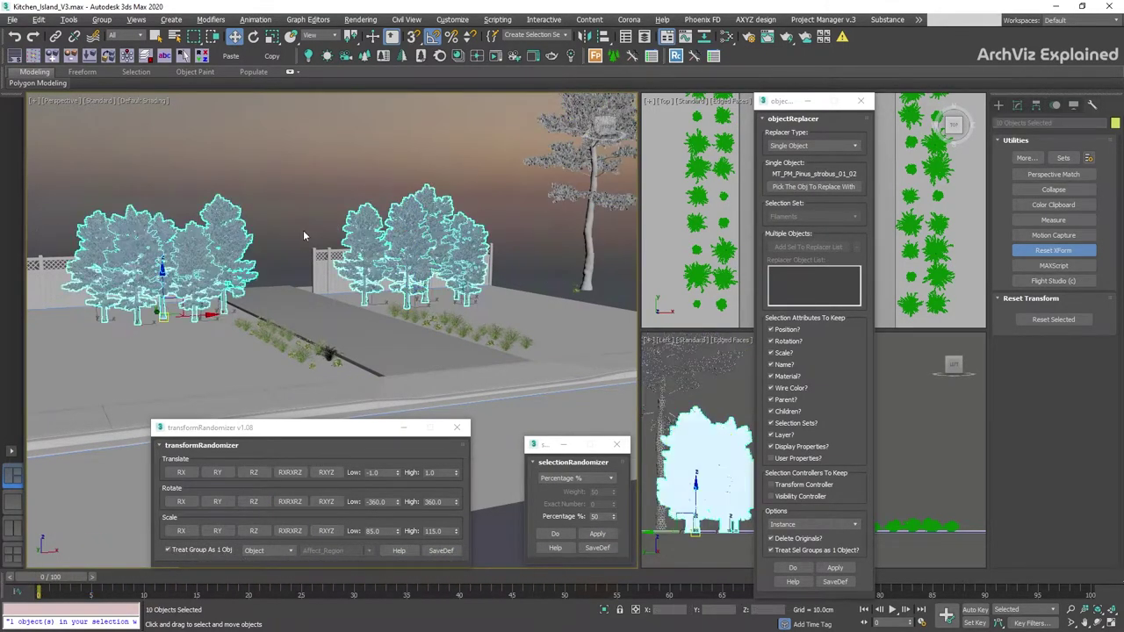
drag(613, 517, 620, 598)
click(595, 532)
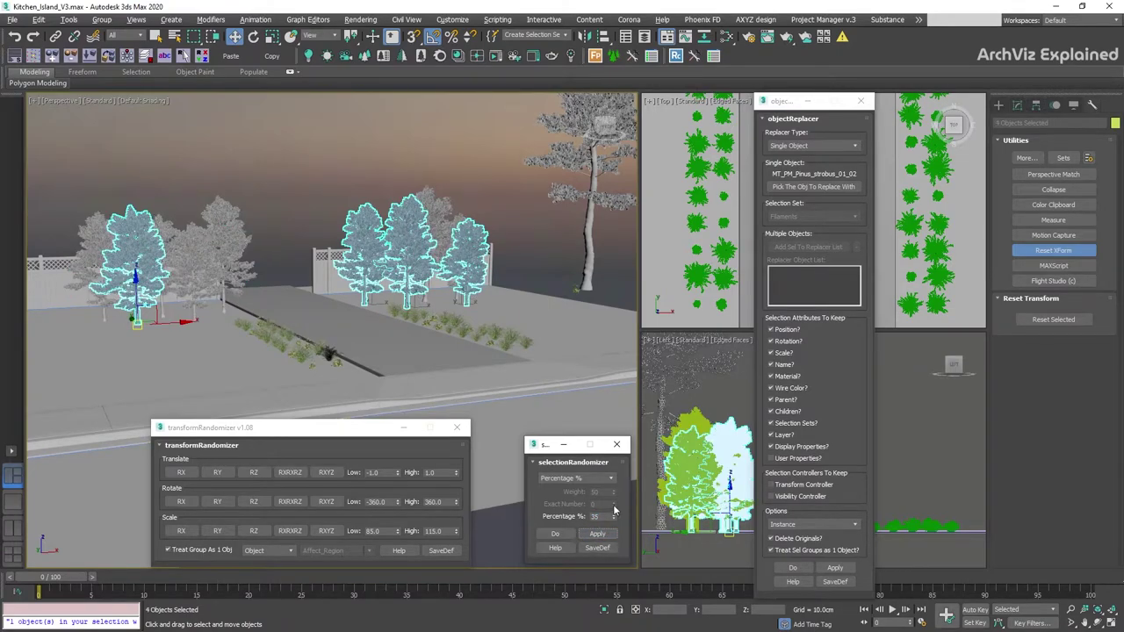
click(834, 568)
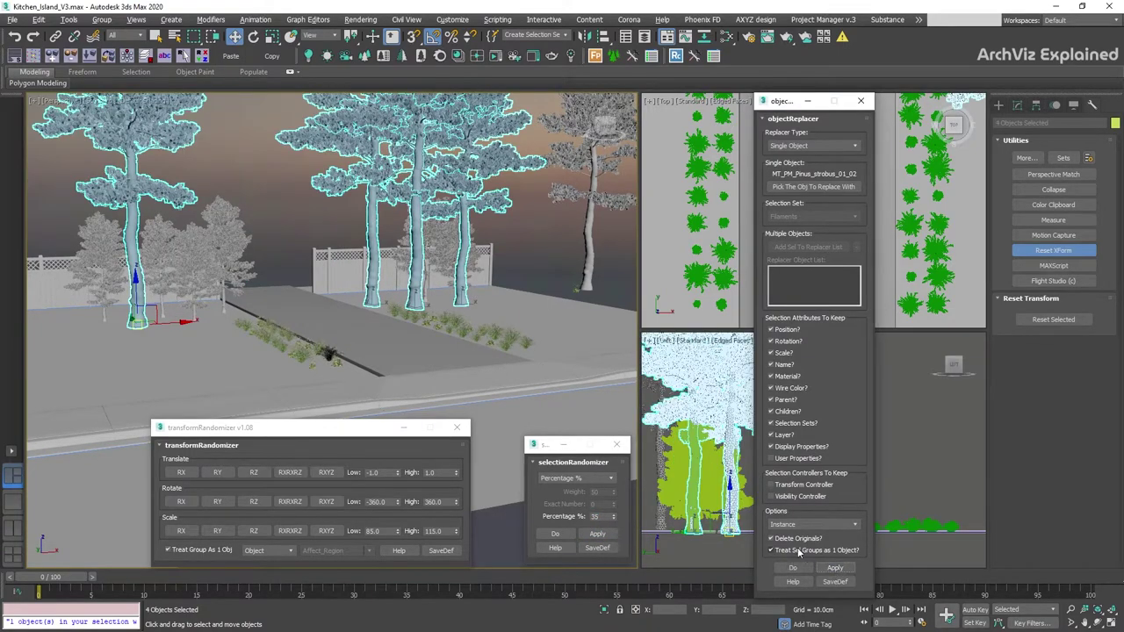
Randomize the XYZ scale of the replaced pine trees between 50 and 75
double_click(377, 531)
text(50)
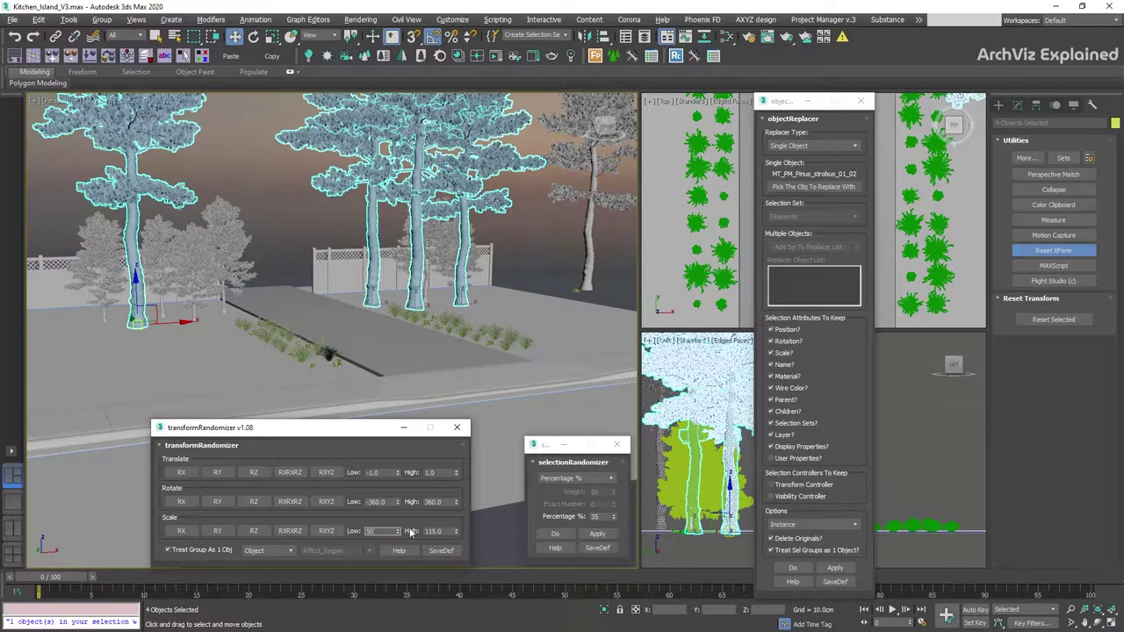
key(Tab)
text(75)
click(331, 532)
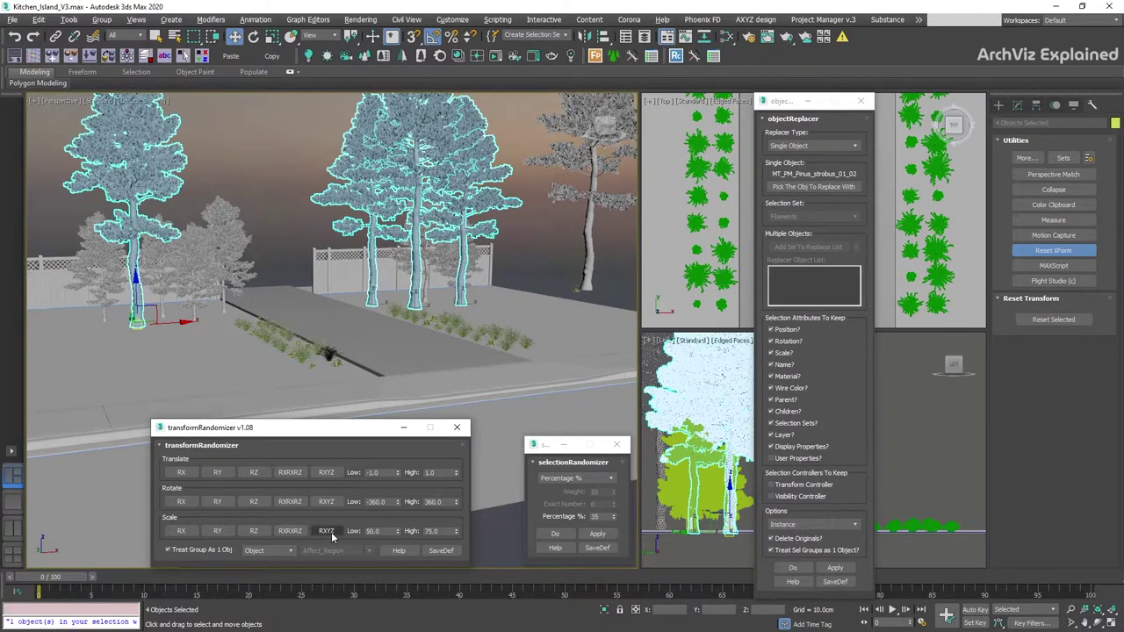
click(331, 533)
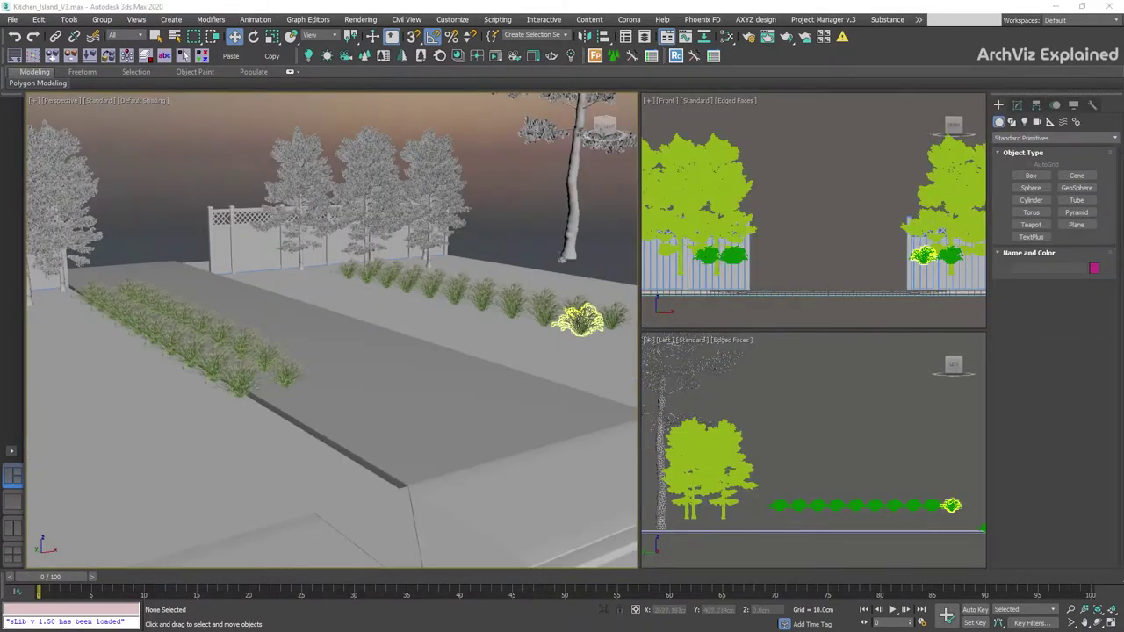
Select all plants similar to the selected one and use the selection set Plants_Sample
right_click(580, 320)
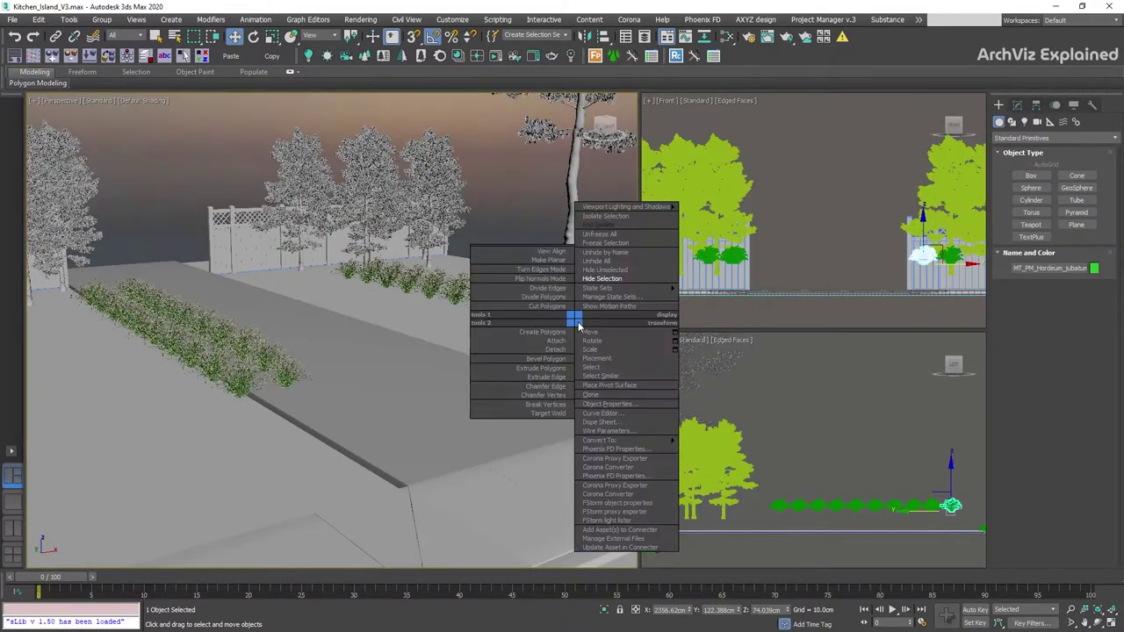
click(602, 376)
click(537, 36)
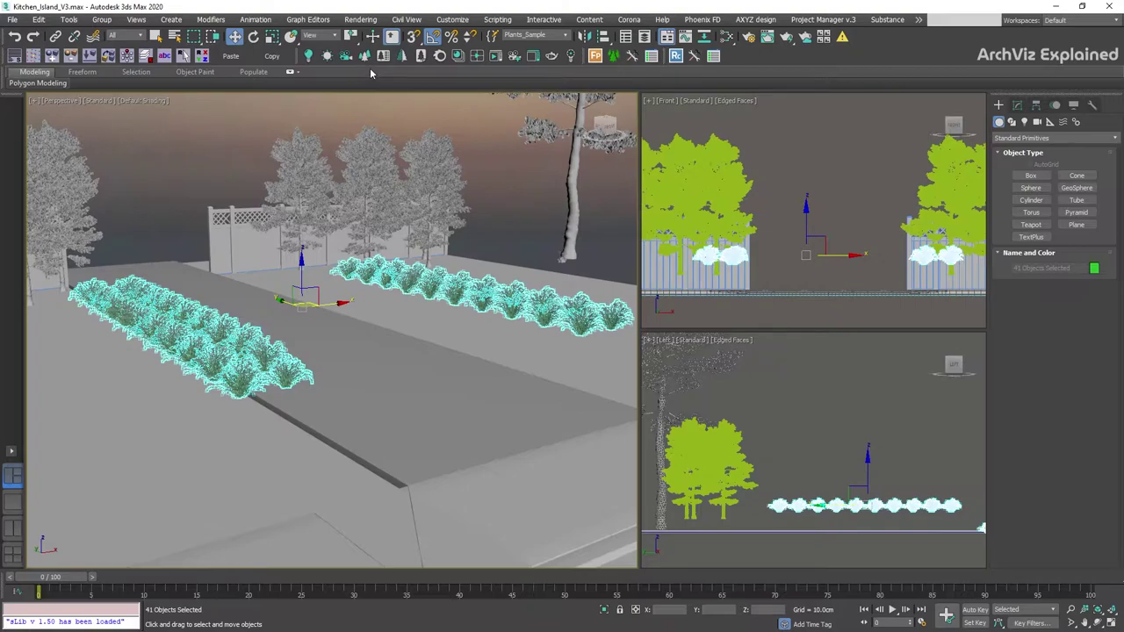
Use each plant's own pivot point as transform center and place the pivots at the bottom center with pivotPlacer
click(354, 41)
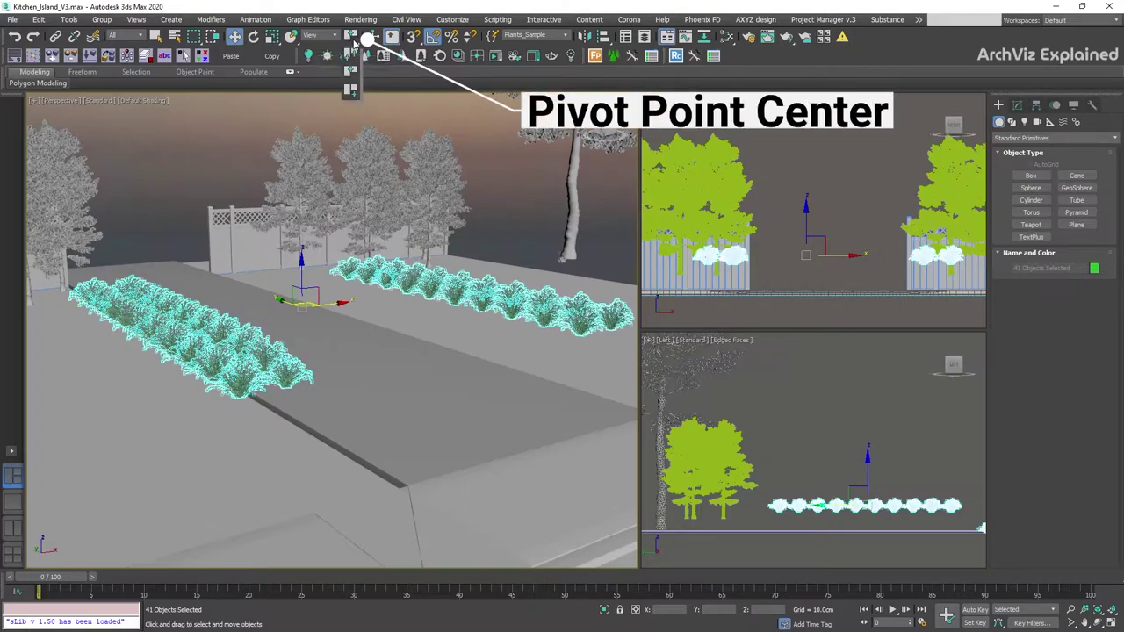
drag(354, 41, 352, 62)
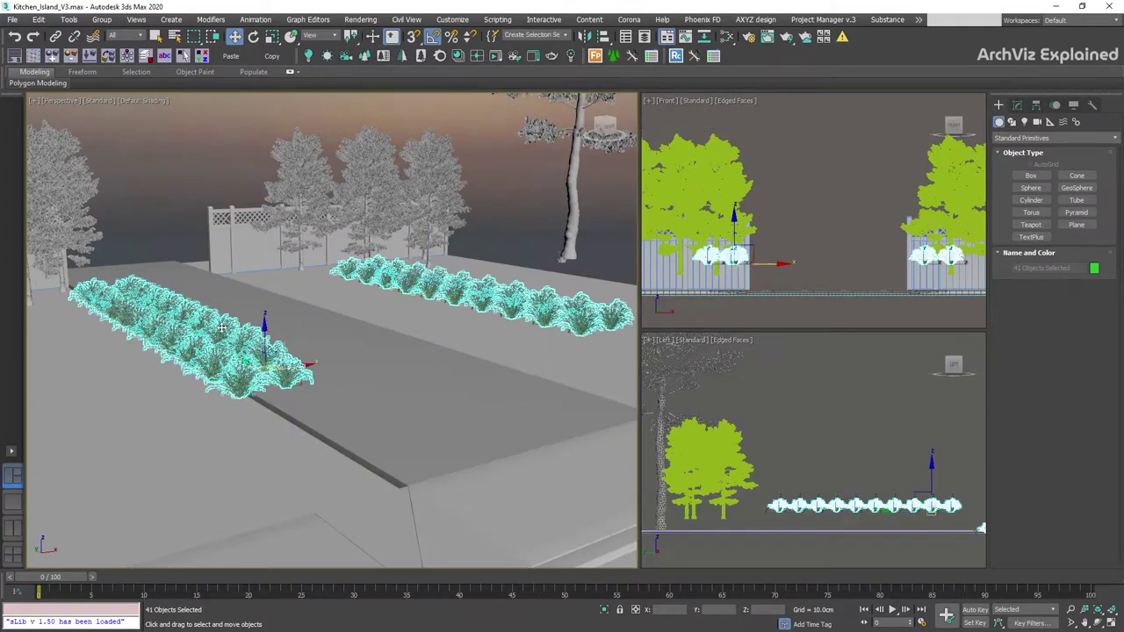
click(217, 367)
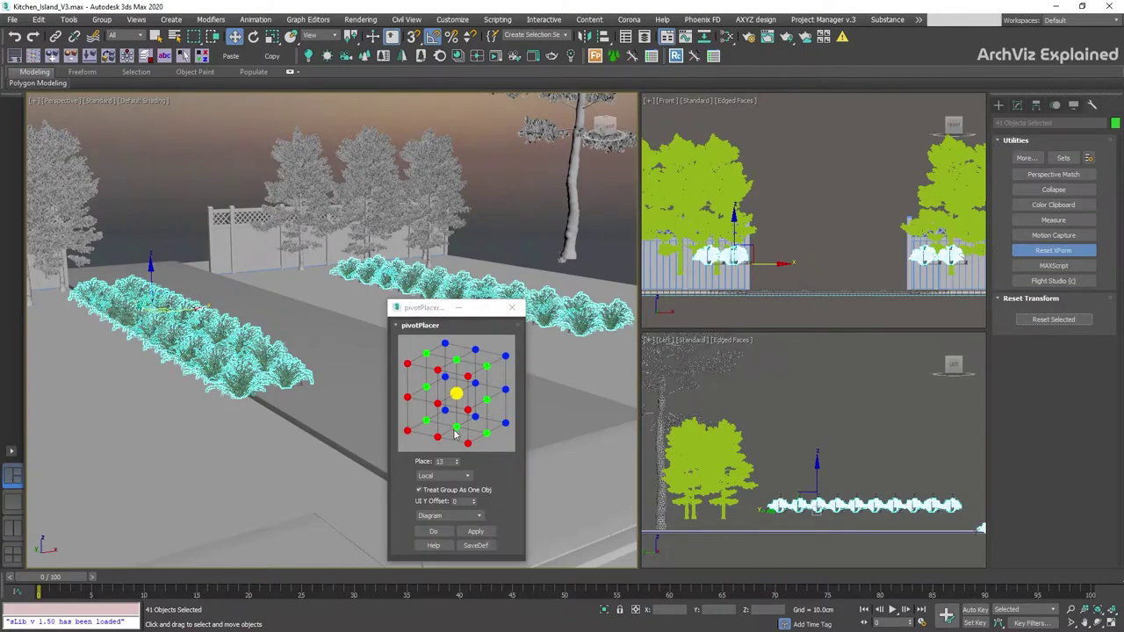
click(456, 428)
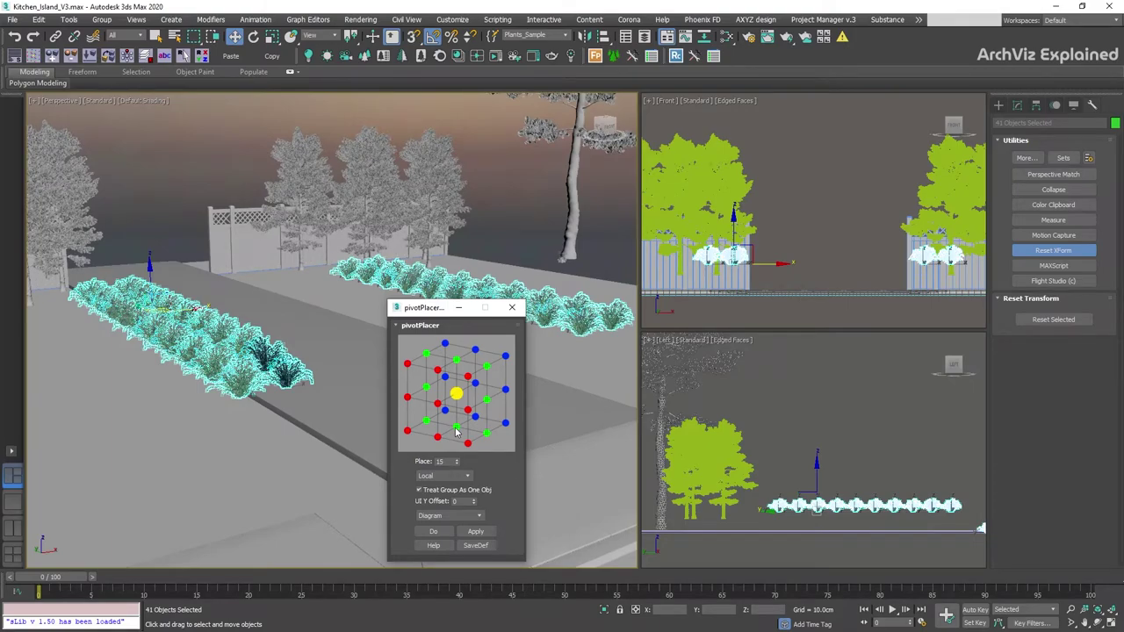
click(512, 308)
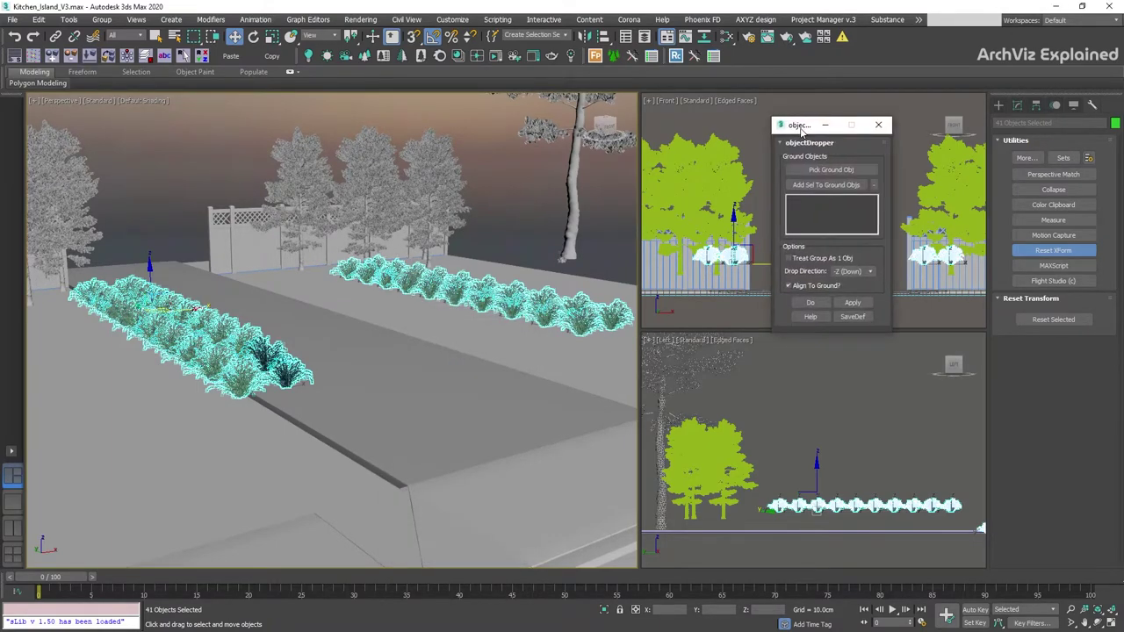
Drop the plants onto the ground object Plane012 in the -Z (Down) direction, aligned to ground, using objectDropper
click(843, 171)
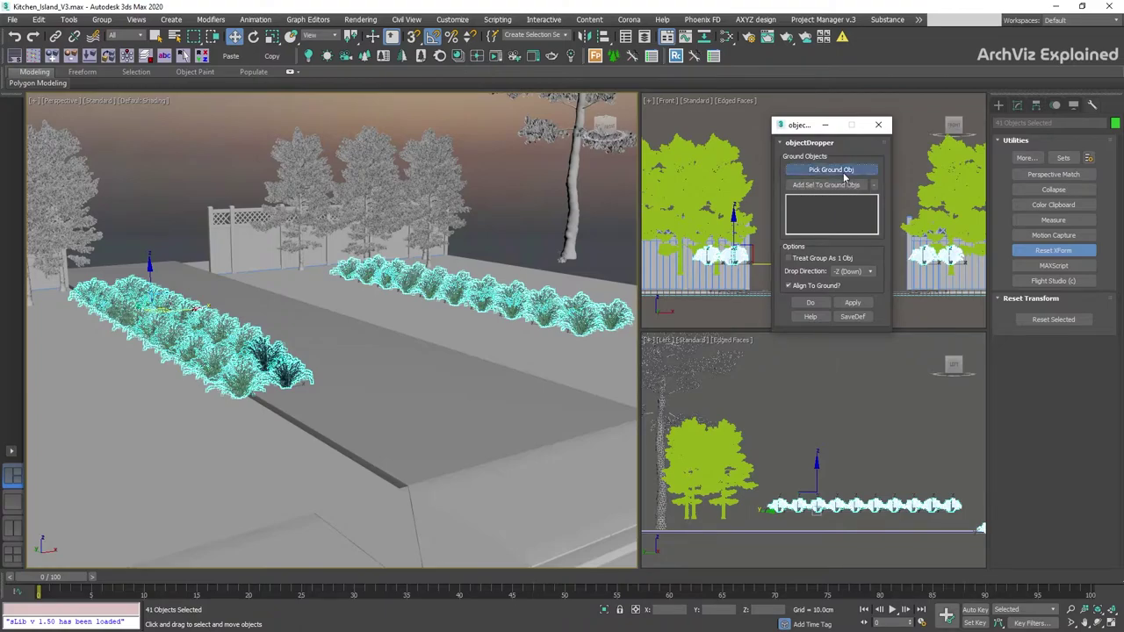
click(174, 461)
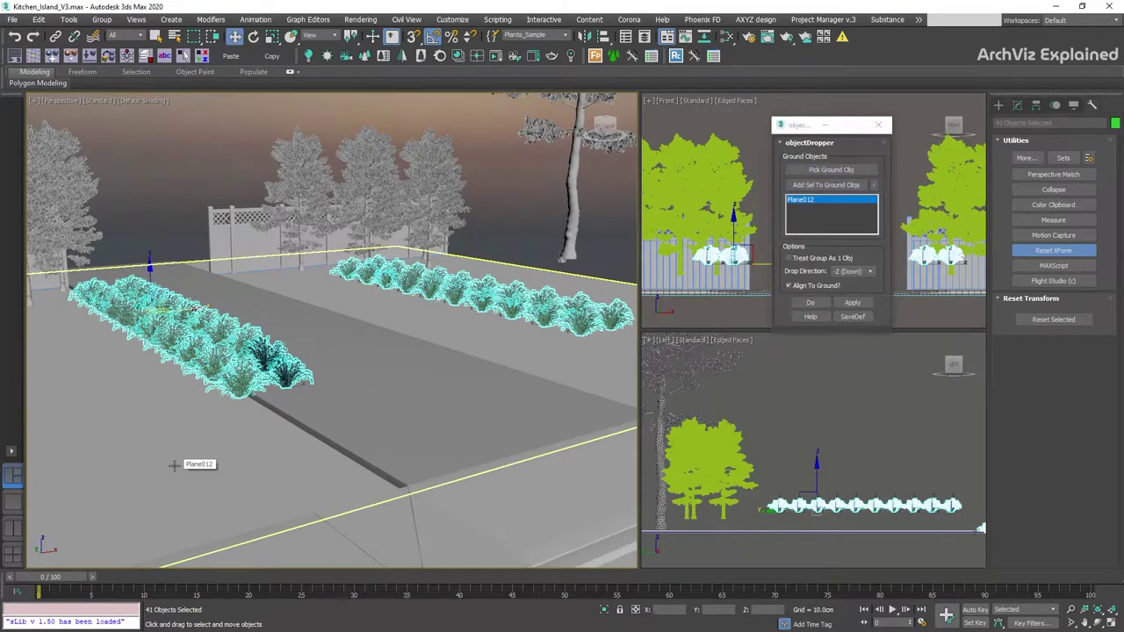
click(862, 273)
click(845, 321)
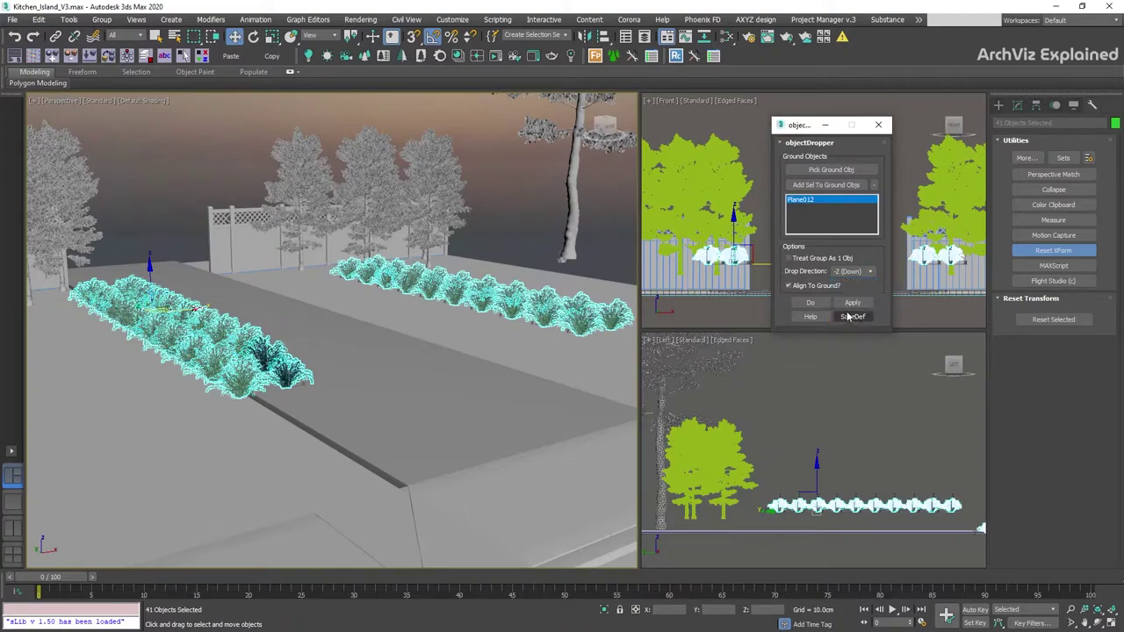
click(848, 304)
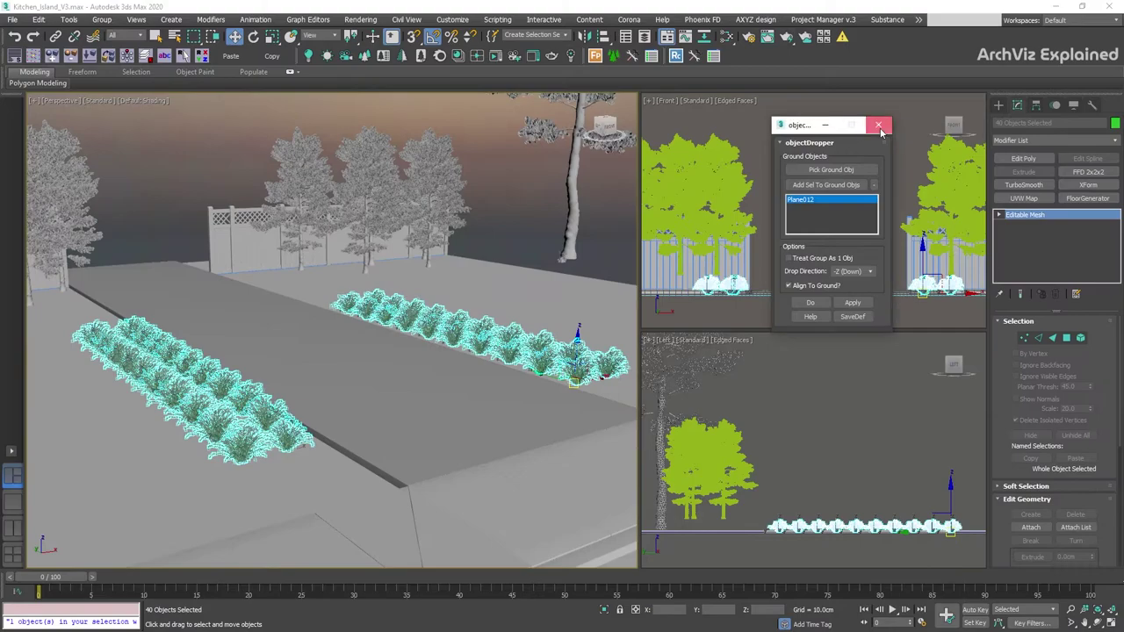
click(879, 125)
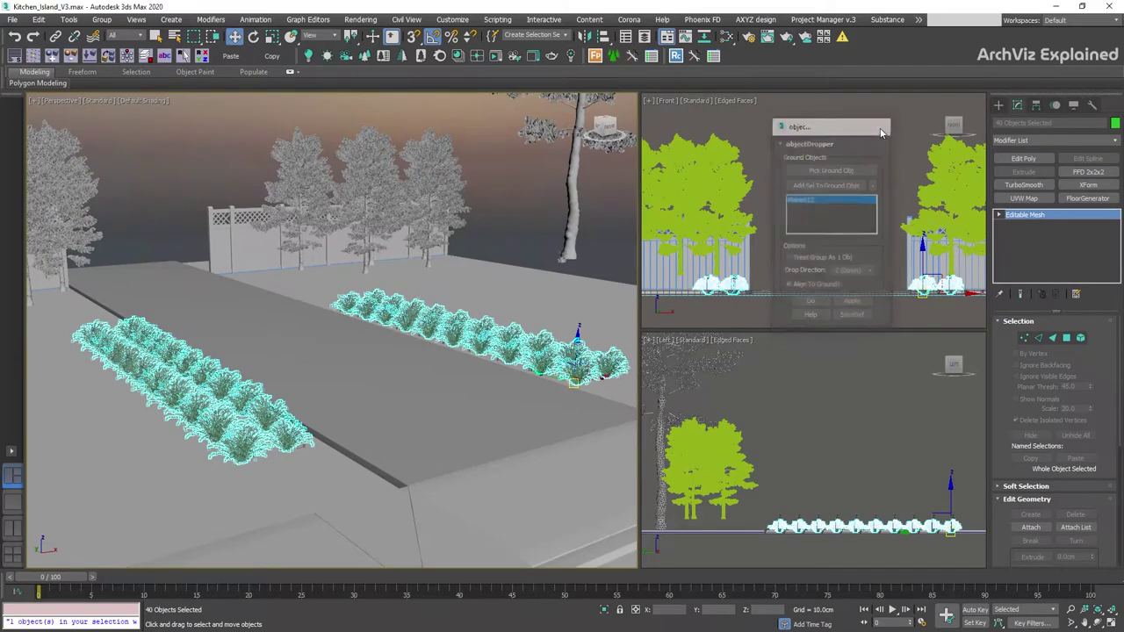
Randomize the plants' Z rotation between -180 and 360 with transformRandomizer, keeping selectionRandomizer open as well
click(183, 56)
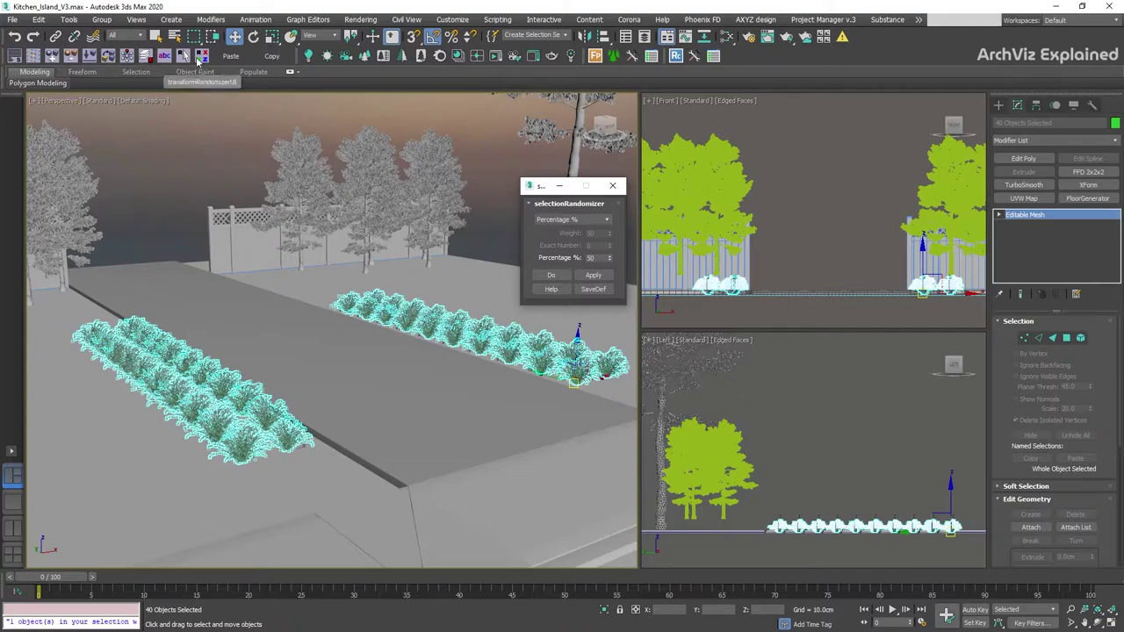
drag(260, 435, 441, 429)
click(552, 500)
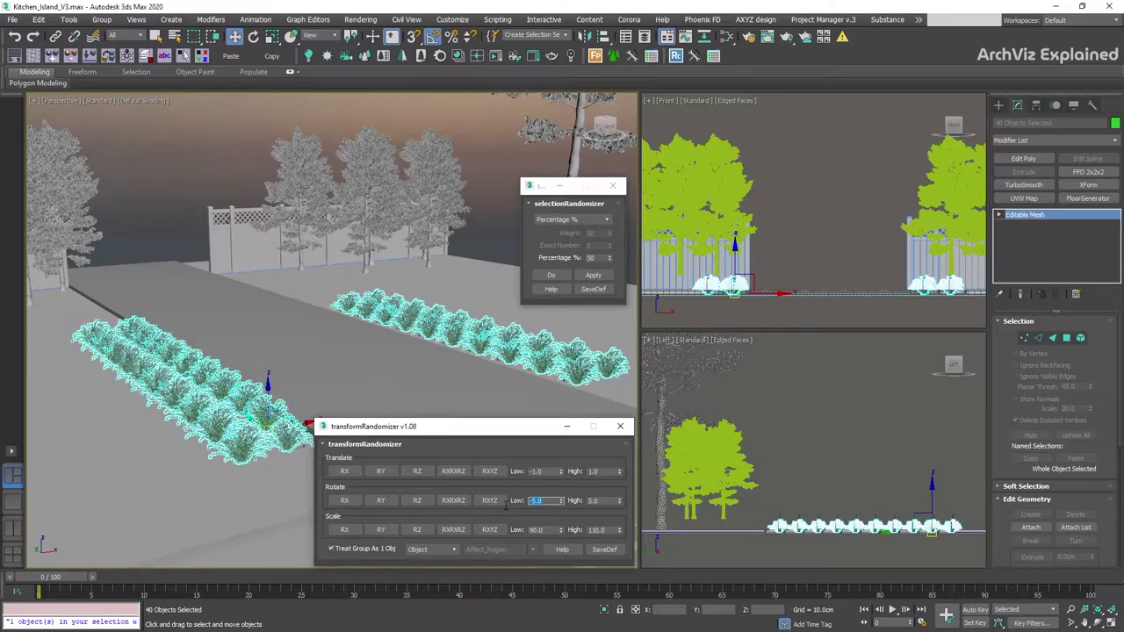
text(-)
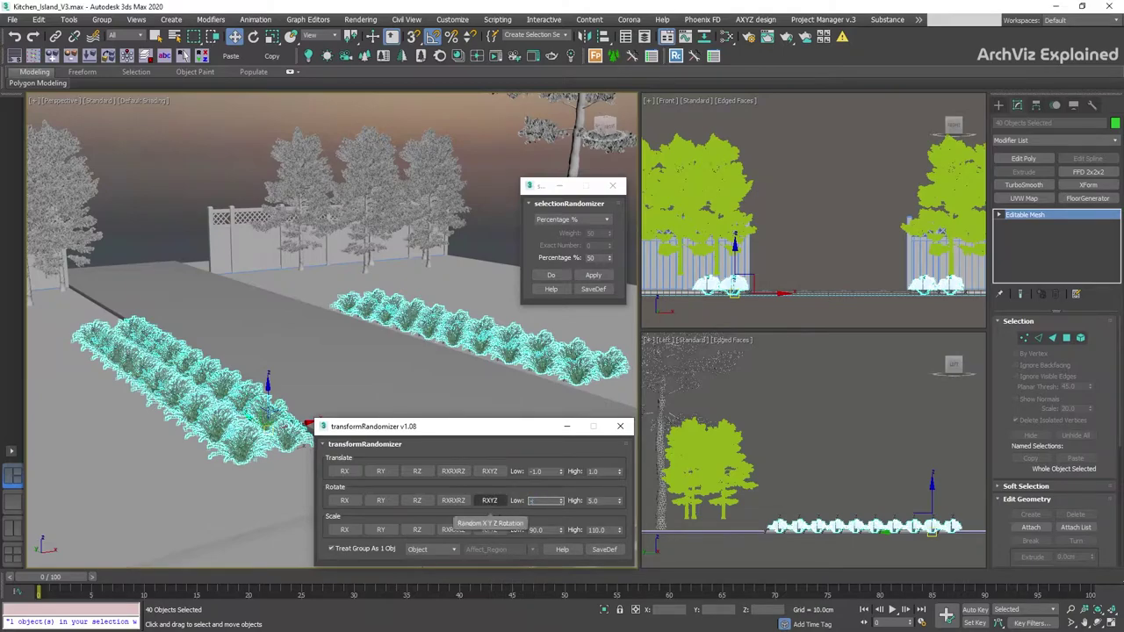
key(Tab)
click(420, 501)
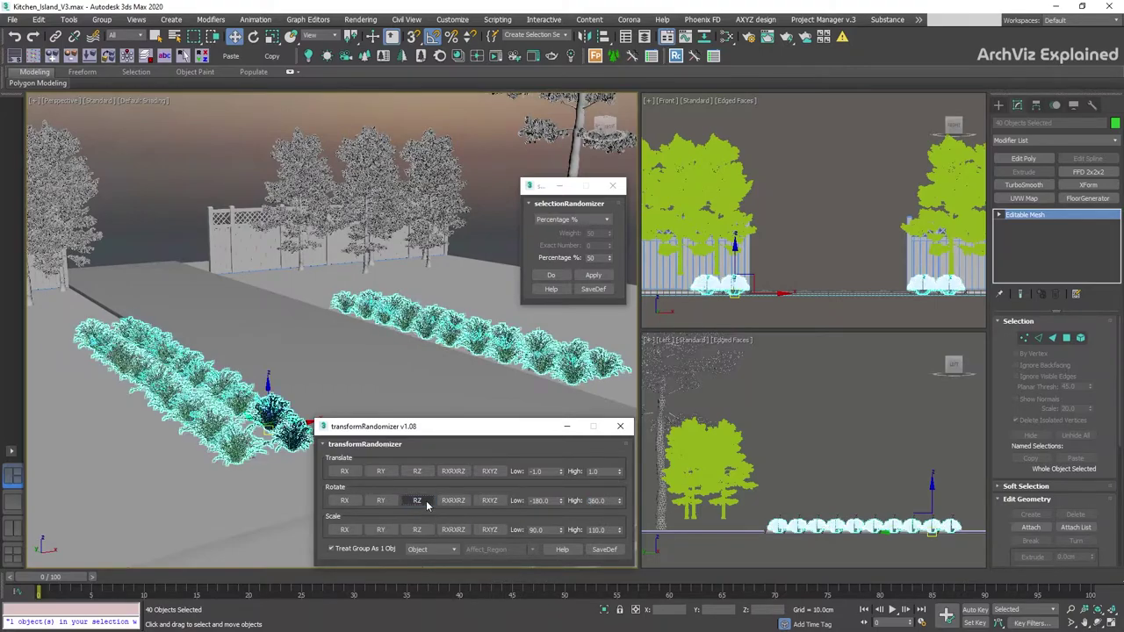
click(427, 503)
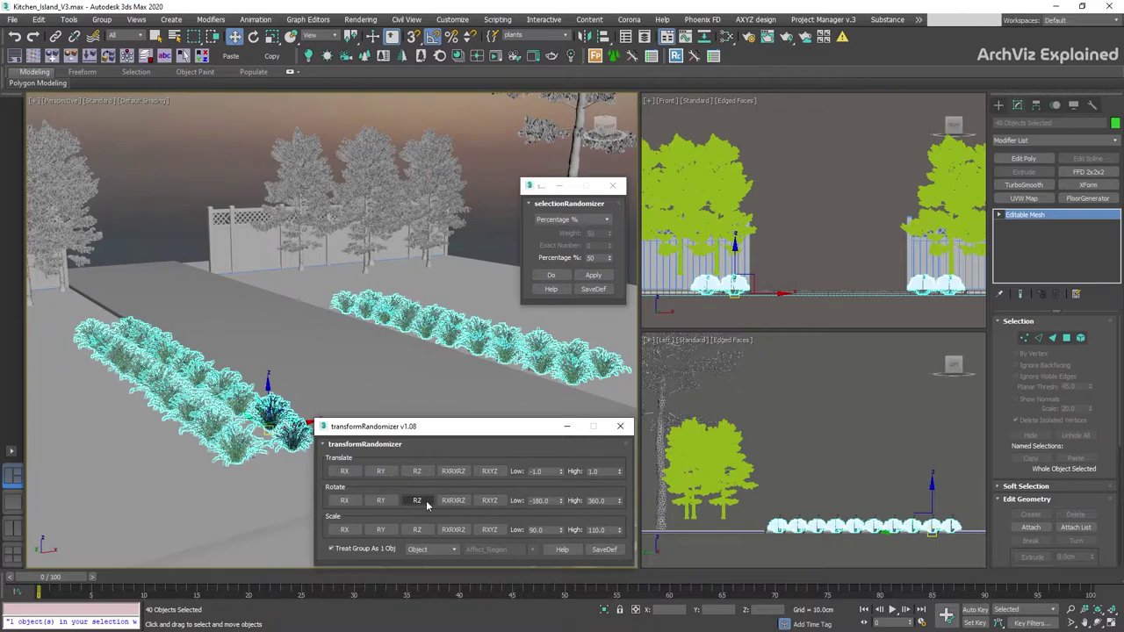
click(427, 503)
Randomize the plants' XYZ scale between 80 and 115, with a top view showing the rows
key(t)
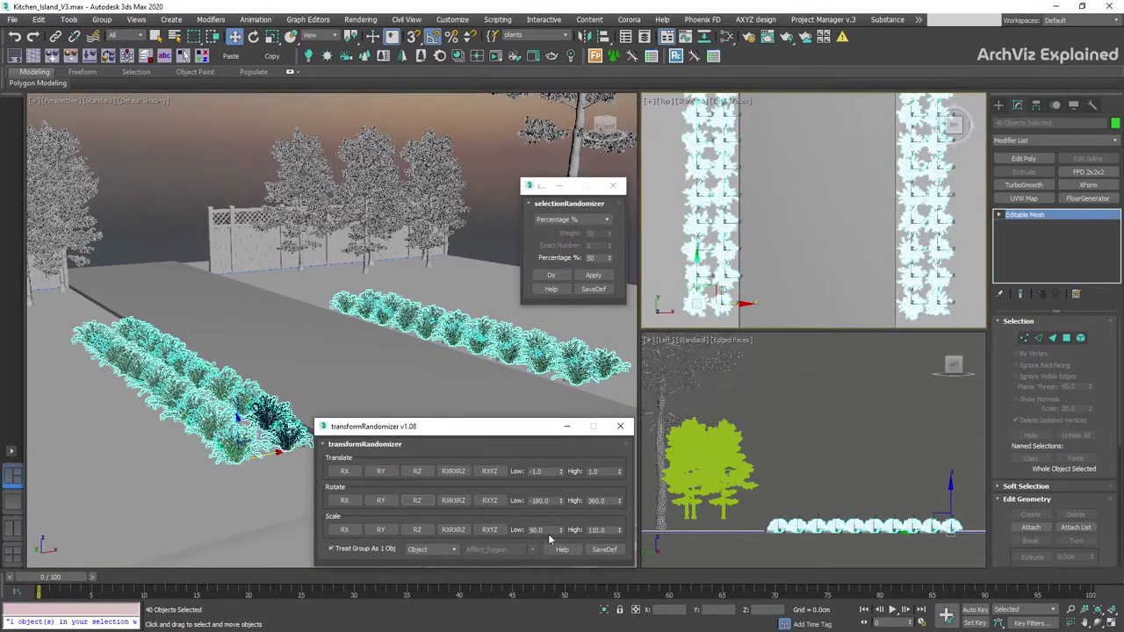
double_click(537, 531)
text(80)
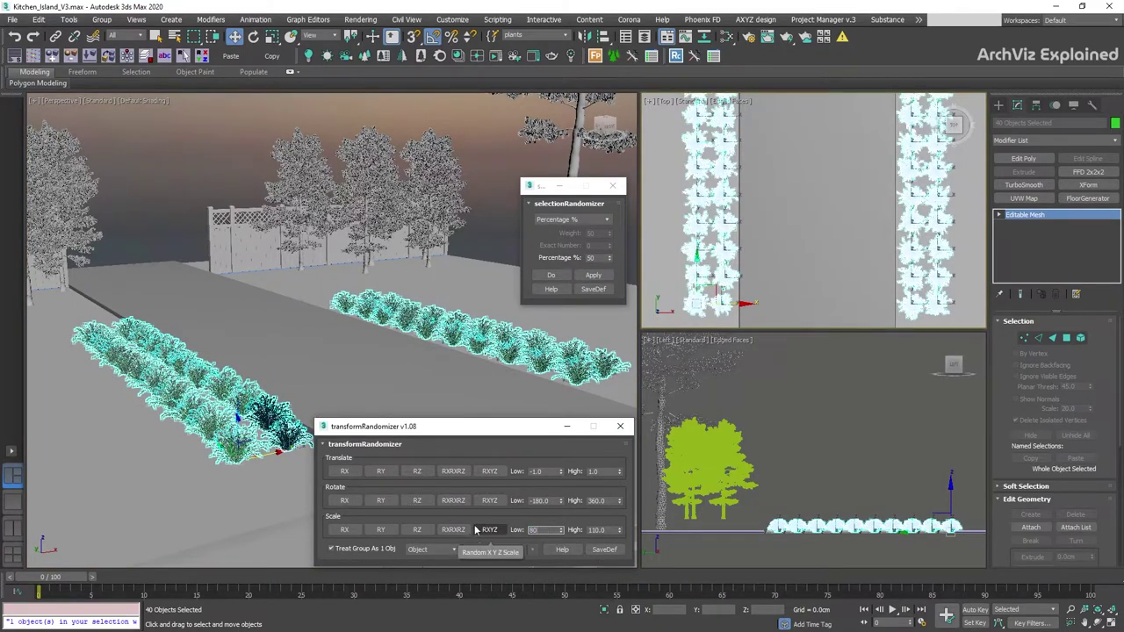
double_click(601, 530)
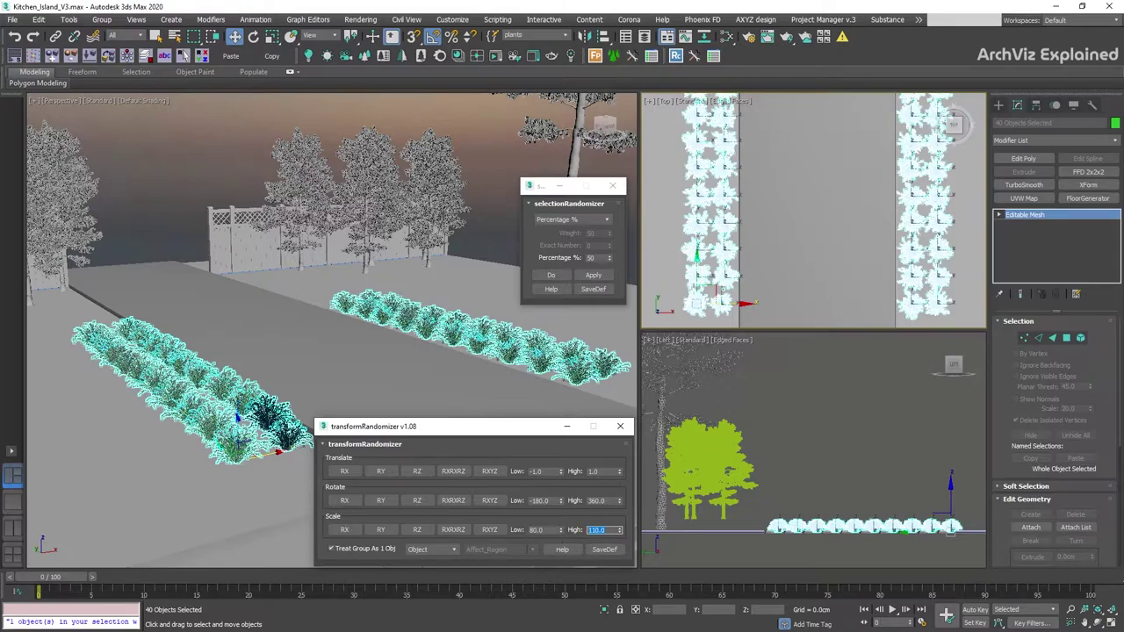
click(490, 531)
click(490, 531)
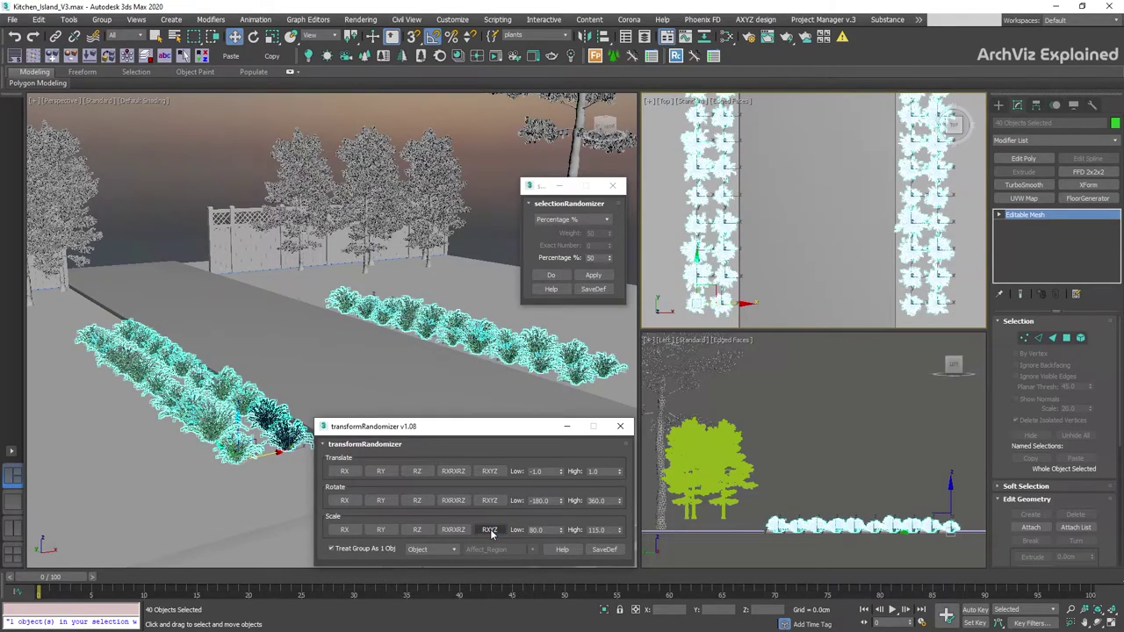
Randomly select 60 percent of the plants and randomize their Z rotation and XYZ scale again
double_click(596, 257)
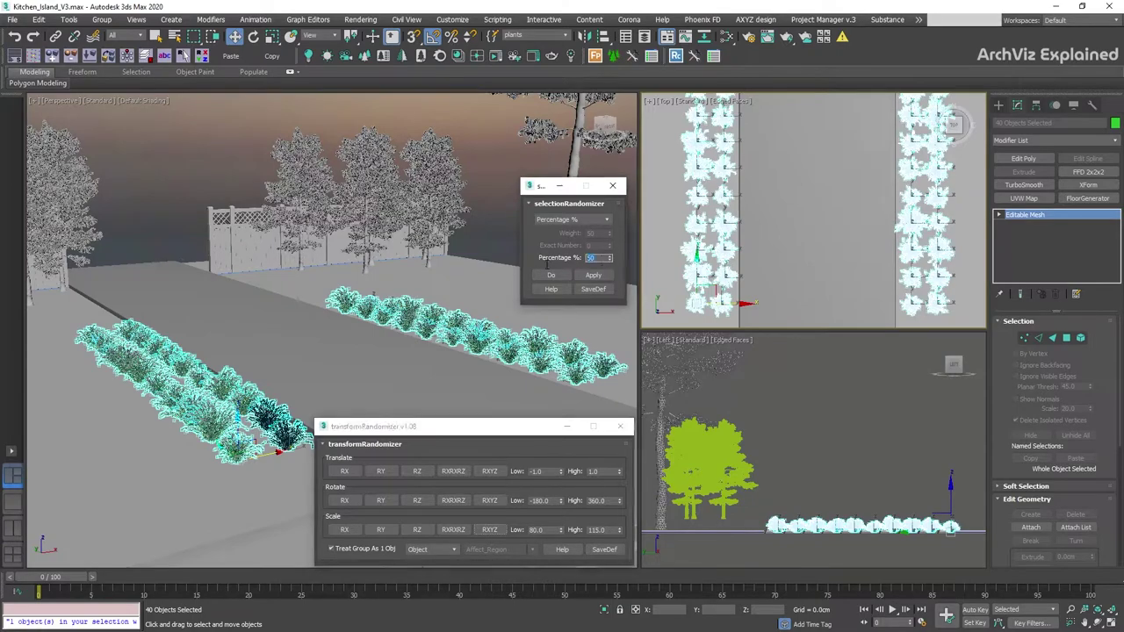
text(60)
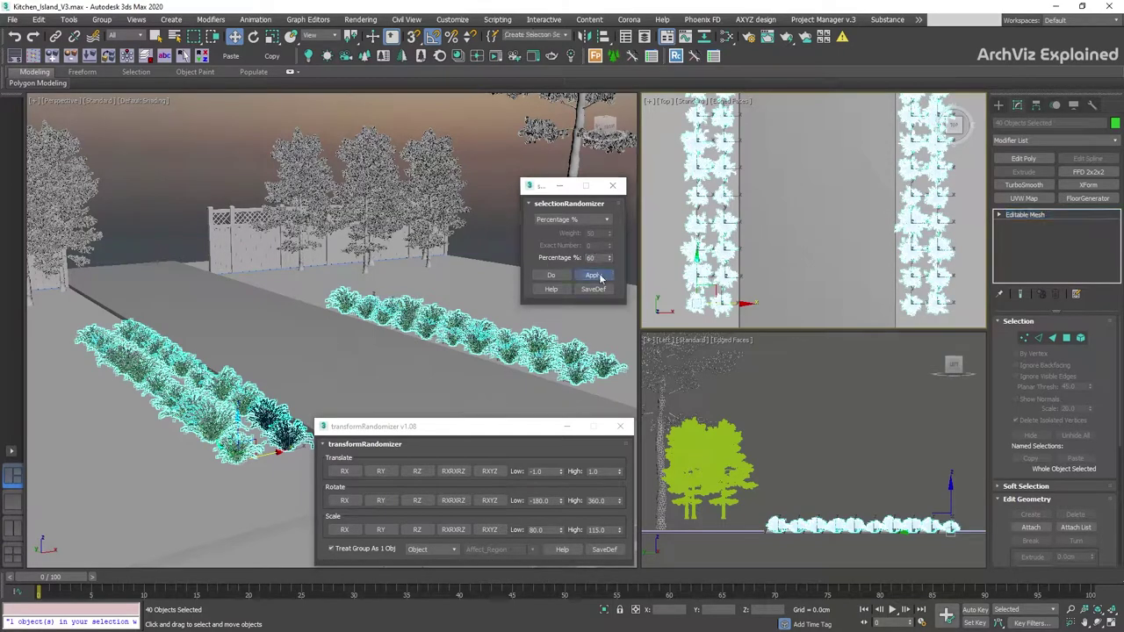
click(593, 275)
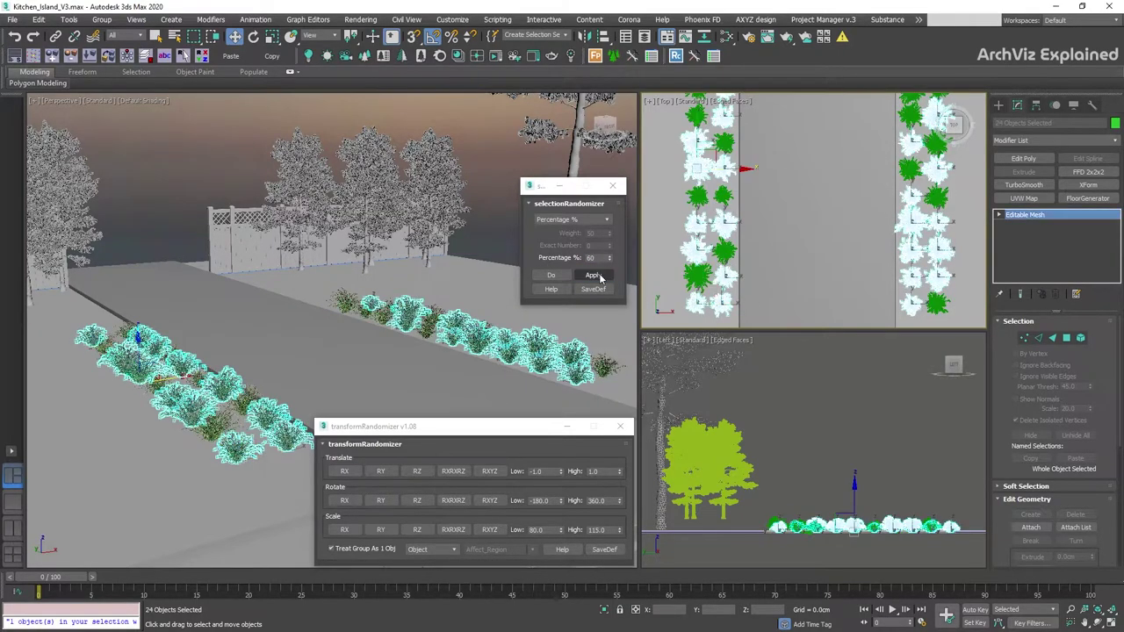
click(418, 501)
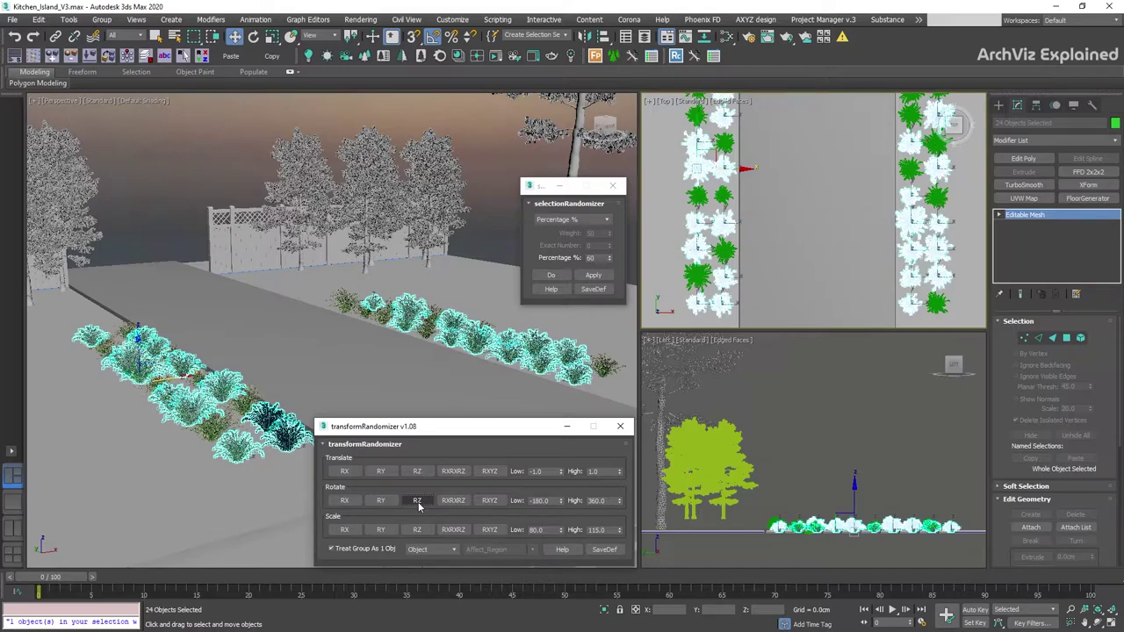
click(489, 531)
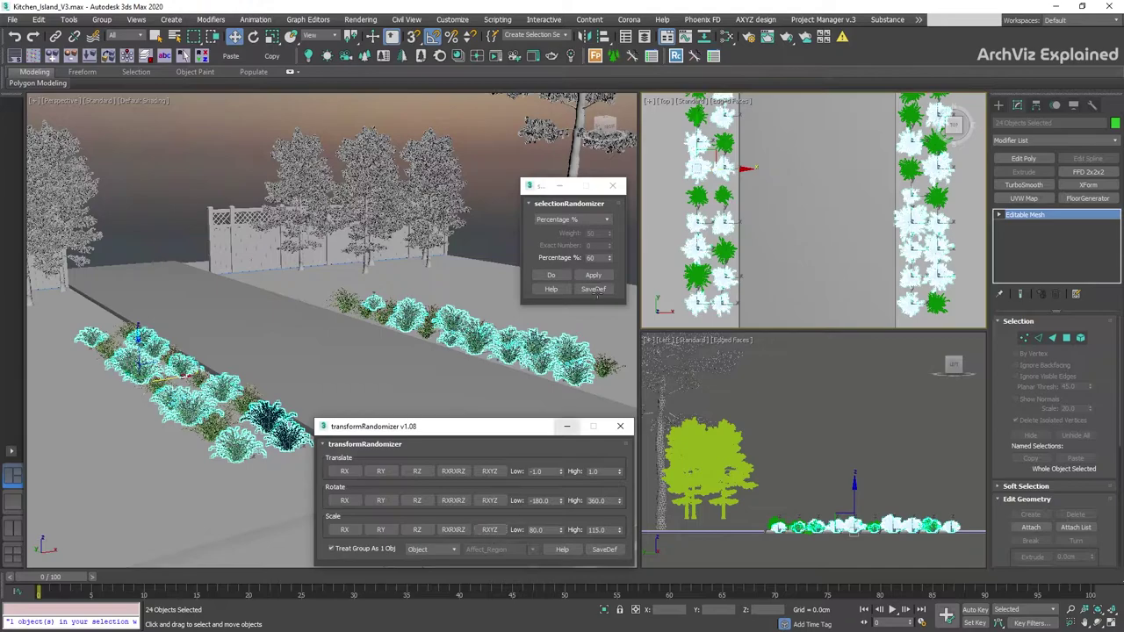
Randomly select 20 percent of the currently selected plants and randomize their Z rotation between -180 and 360
click(607, 260)
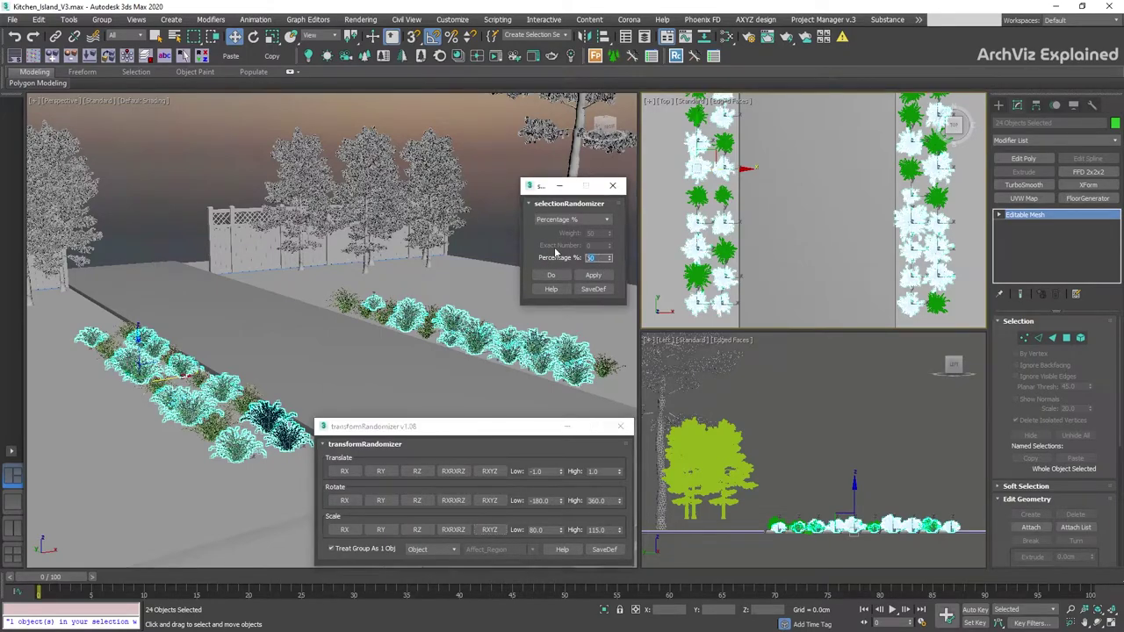
click(551, 275)
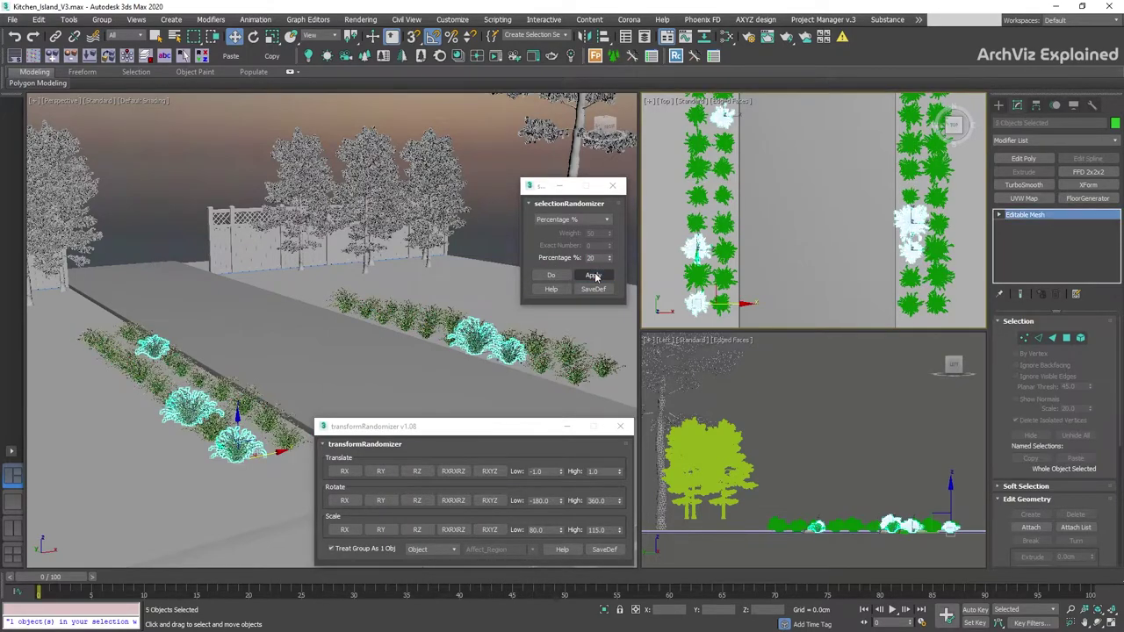
click(422, 505)
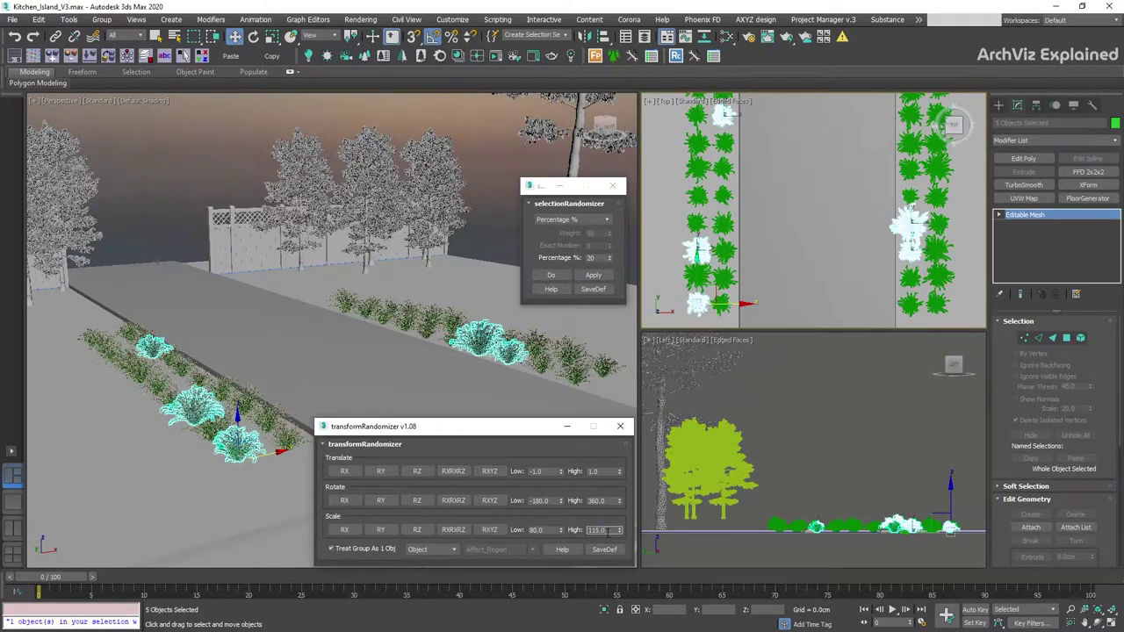
Set the low scale limit to 60 in transformRandomizer and randomize the selected plants' XYZ scale
drag(555, 530, 492, 530)
text(60)
click(489, 530)
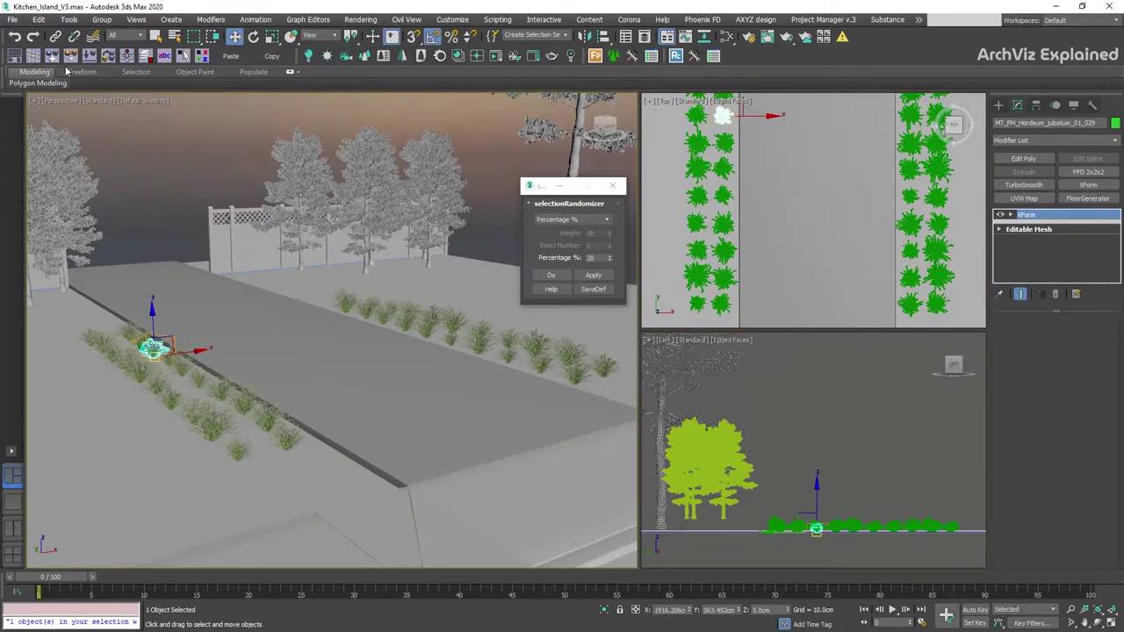
Open objectReplacer beside selectionRandomizer and pick the small plant MT_PM_Astrantia_major_01_03 under the tall tree as the replacement object
click(108, 56)
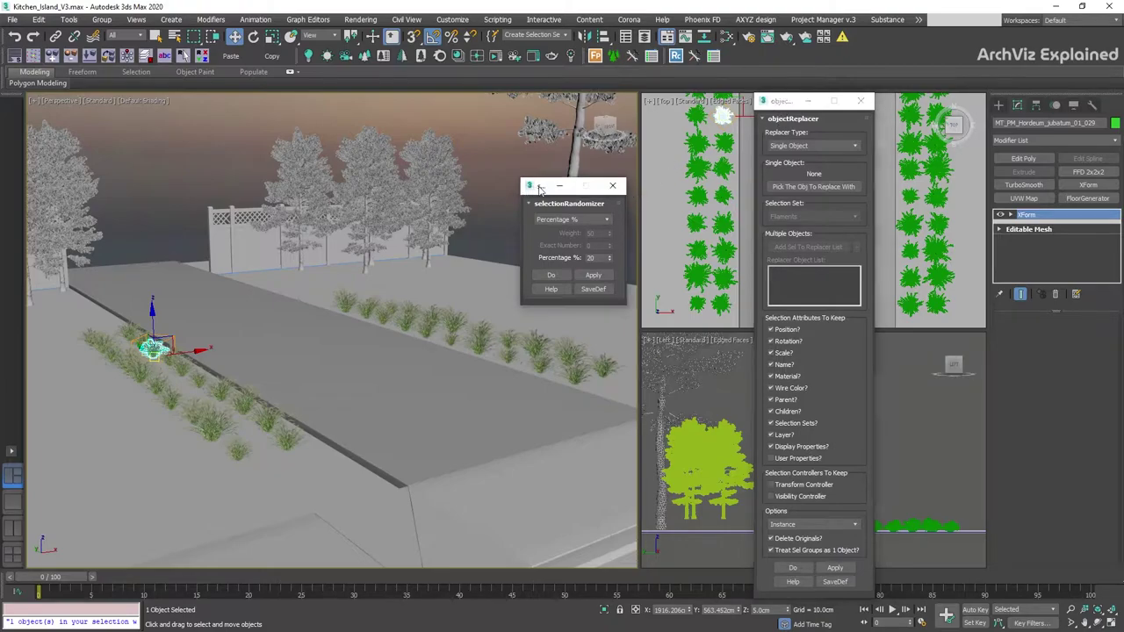
drag(540, 188, 544, 447)
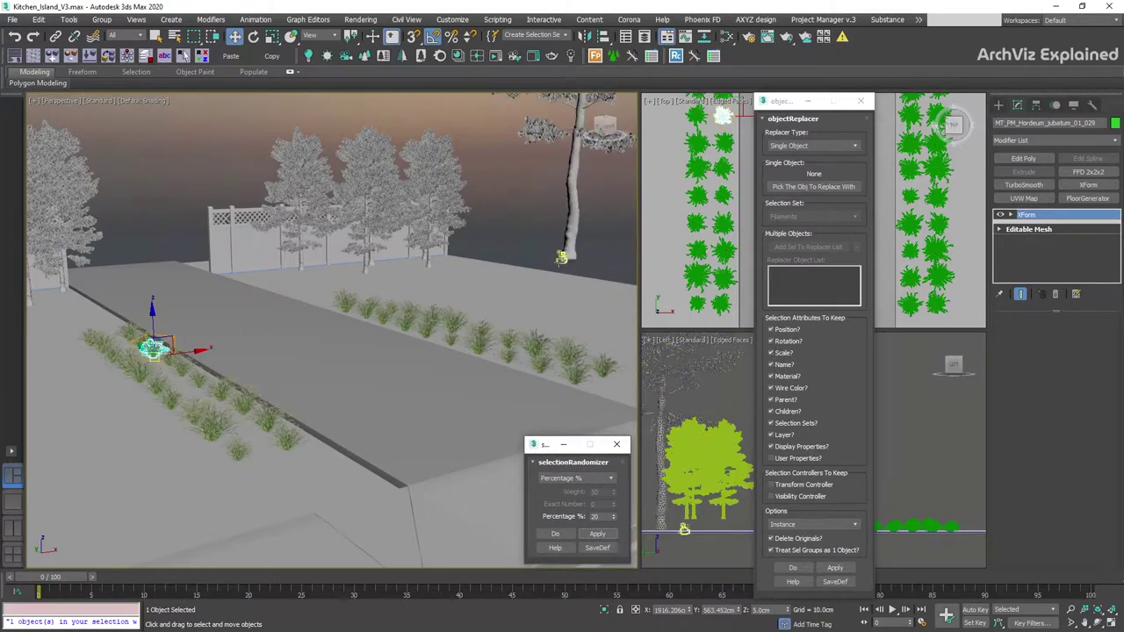
click(555, 283)
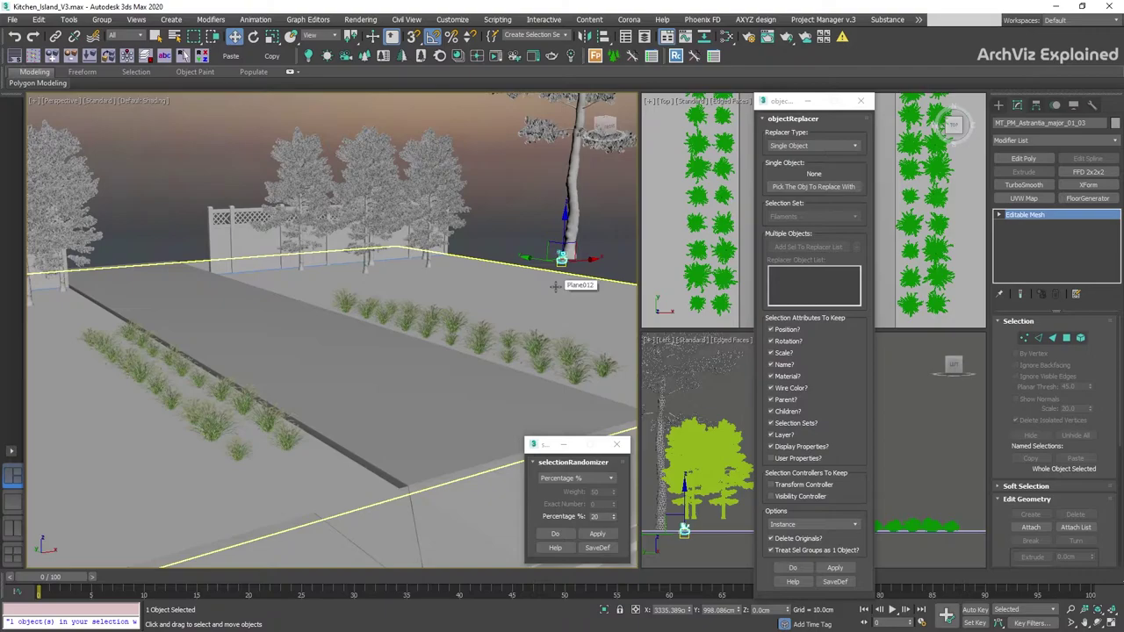
click(814, 186)
click(561, 257)
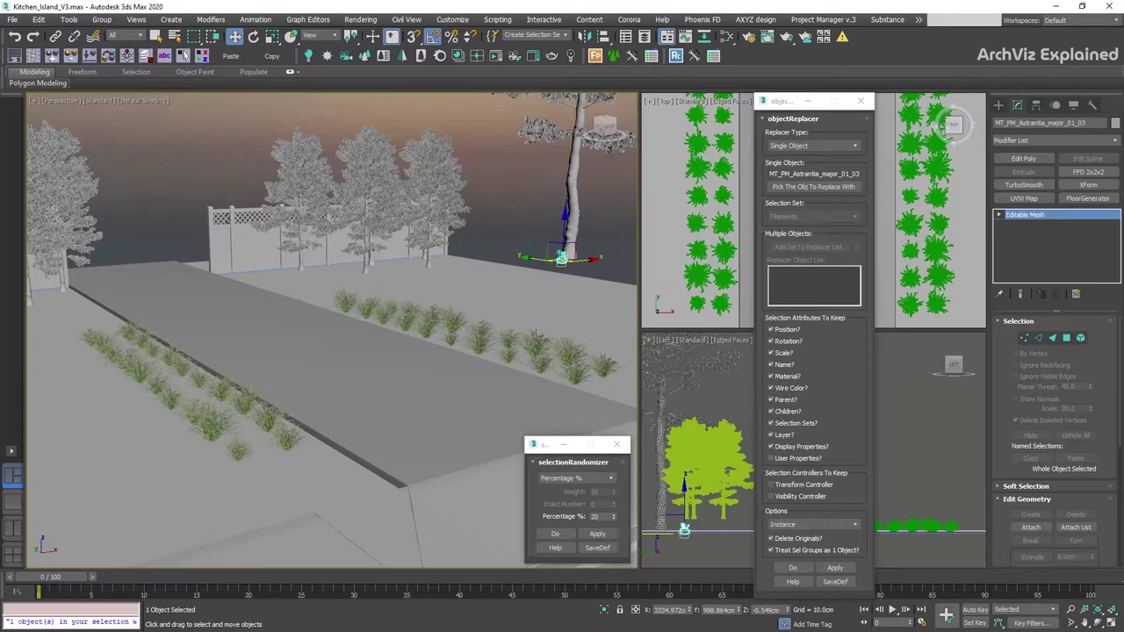
Select the named selection set of roadside plants and randomly select 30 percent of them
click(567, 36)
click(528, 76)
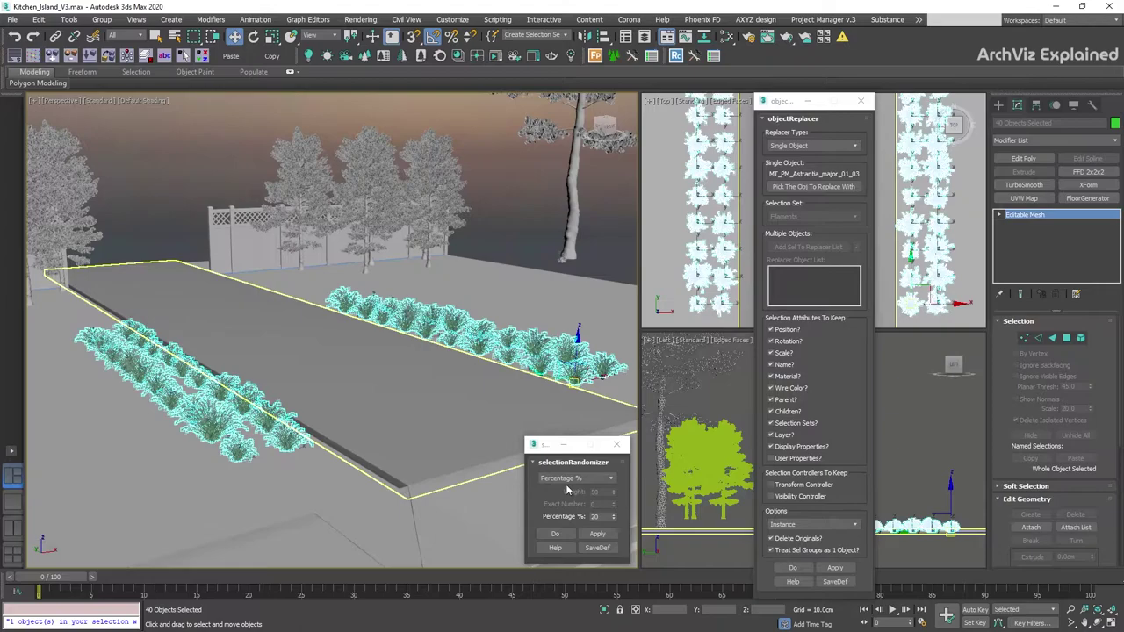
double_click(602, 516)
text(30)
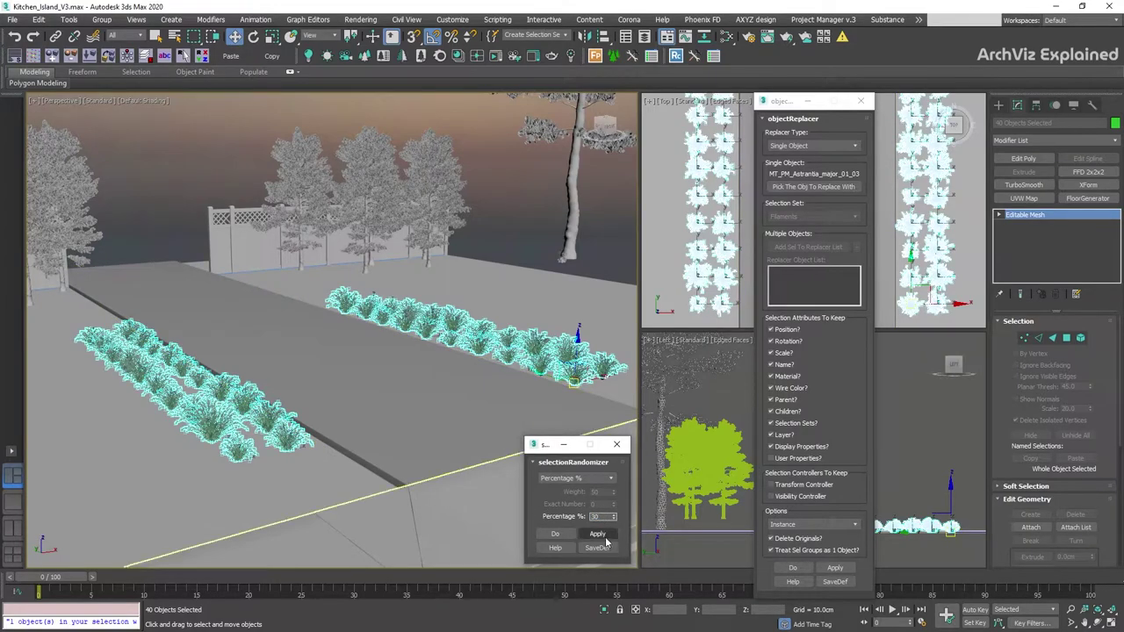
click(597, 534)
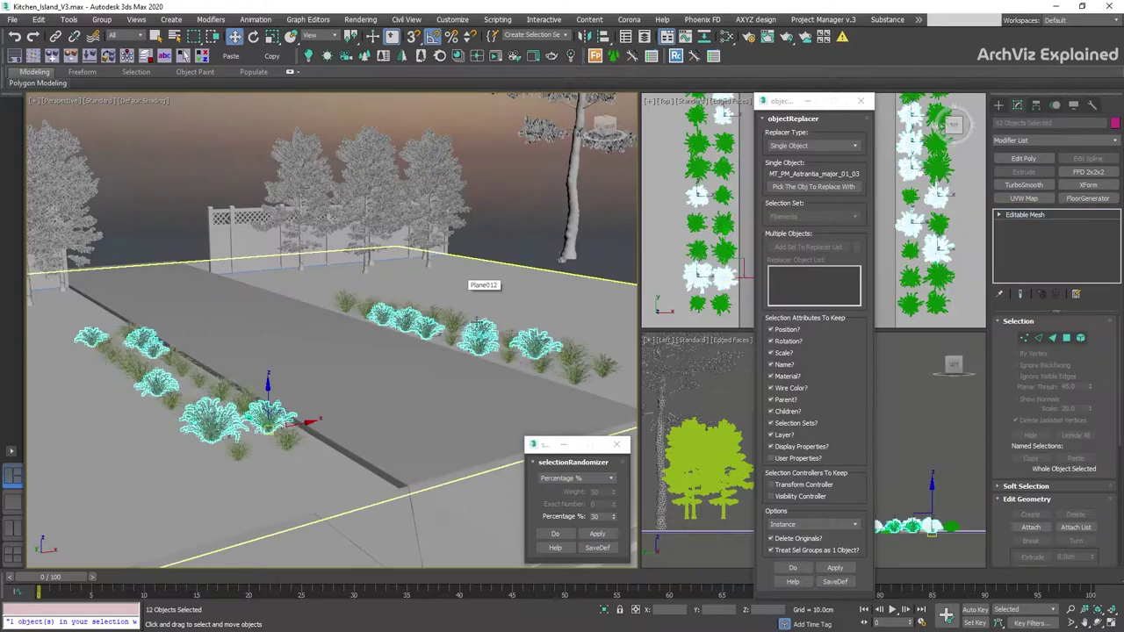
Undo the random selection and draw a new 30 percent selection of the plants, doing so twice for a different mix
key(ctrl+z)
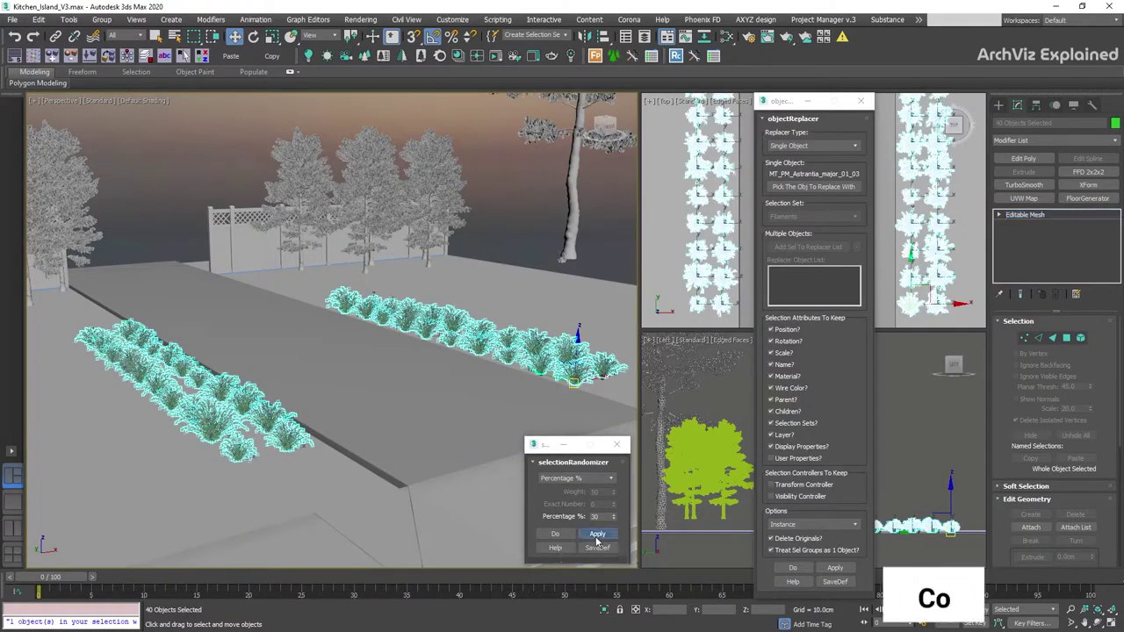
click(597, 536)
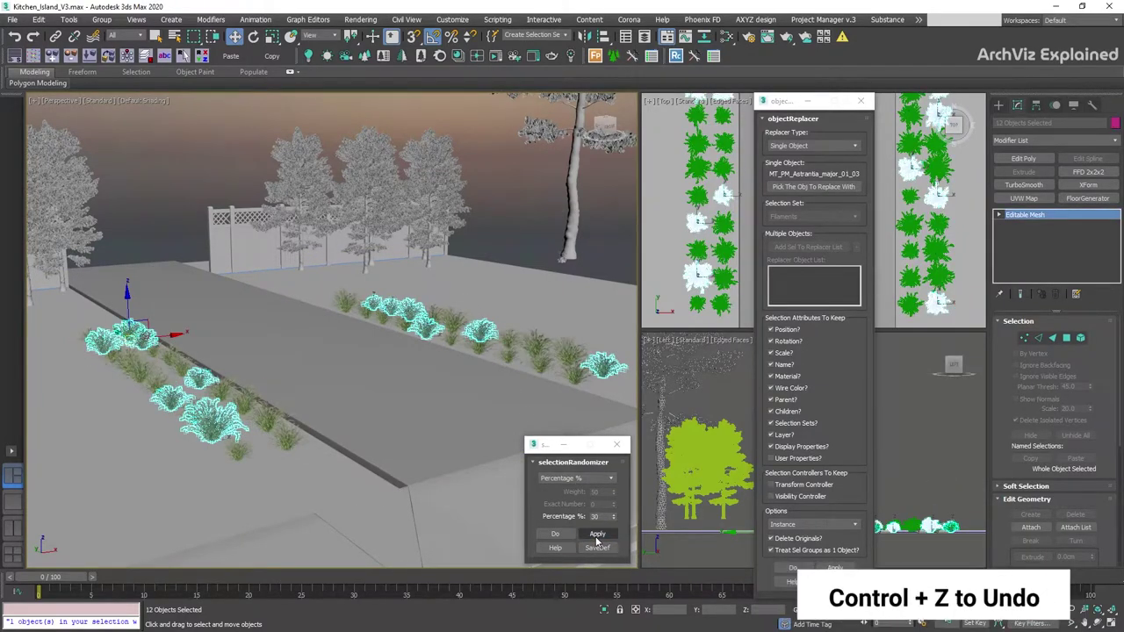
key(ctrl+z)
click(598, 536)
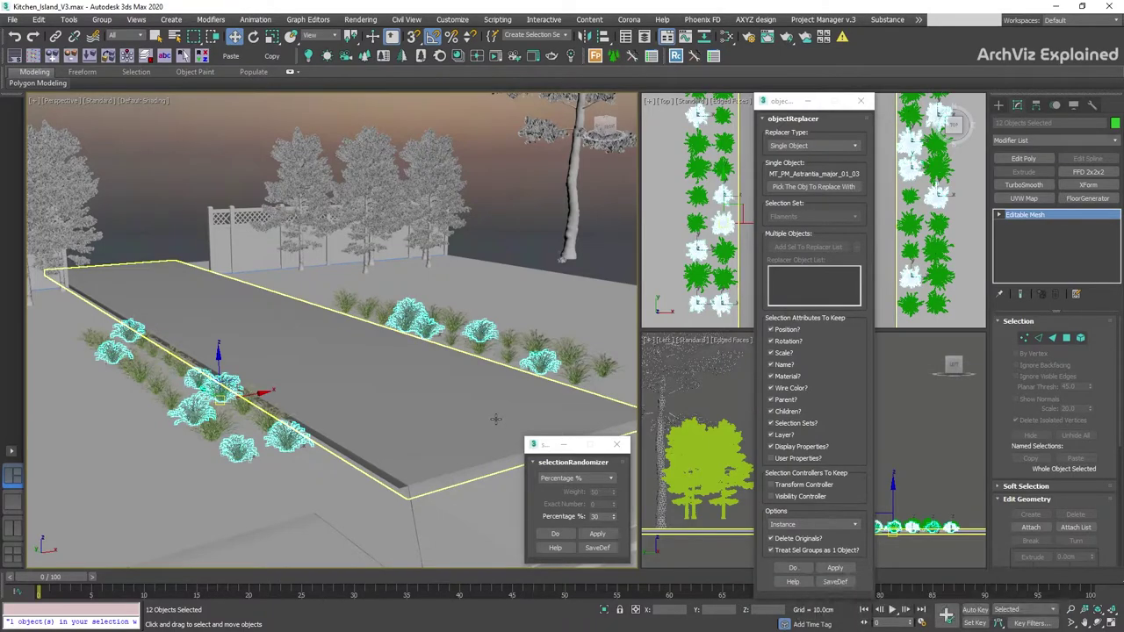
Replace the selected plants with instances of the picked Astrantia and select two of the replacements to check them
click(834, 568)
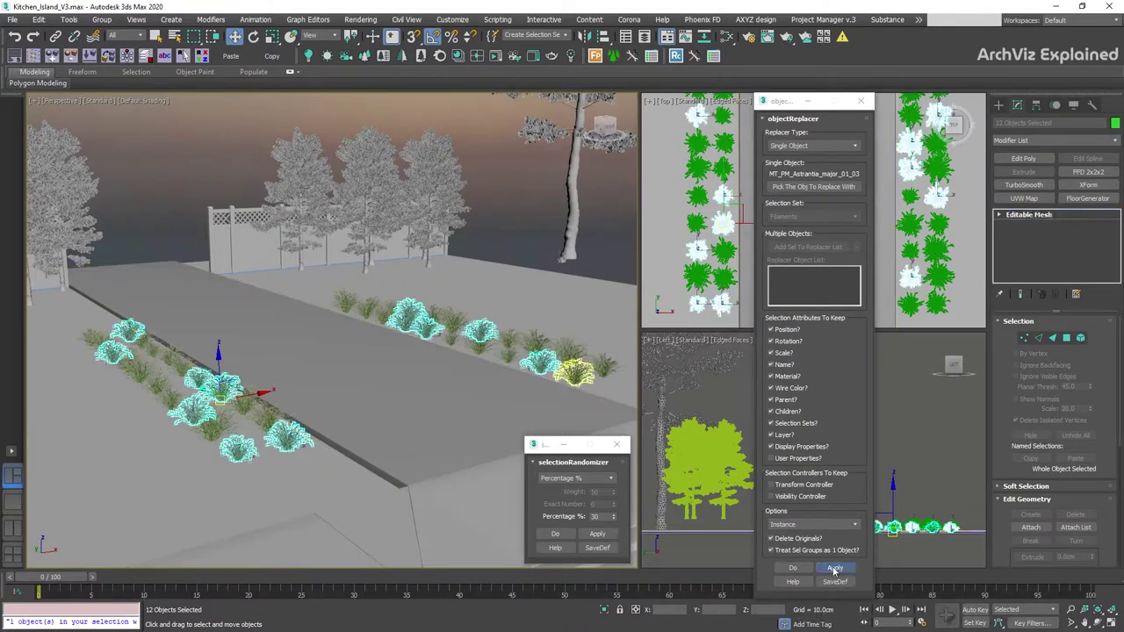
click(538, 360)
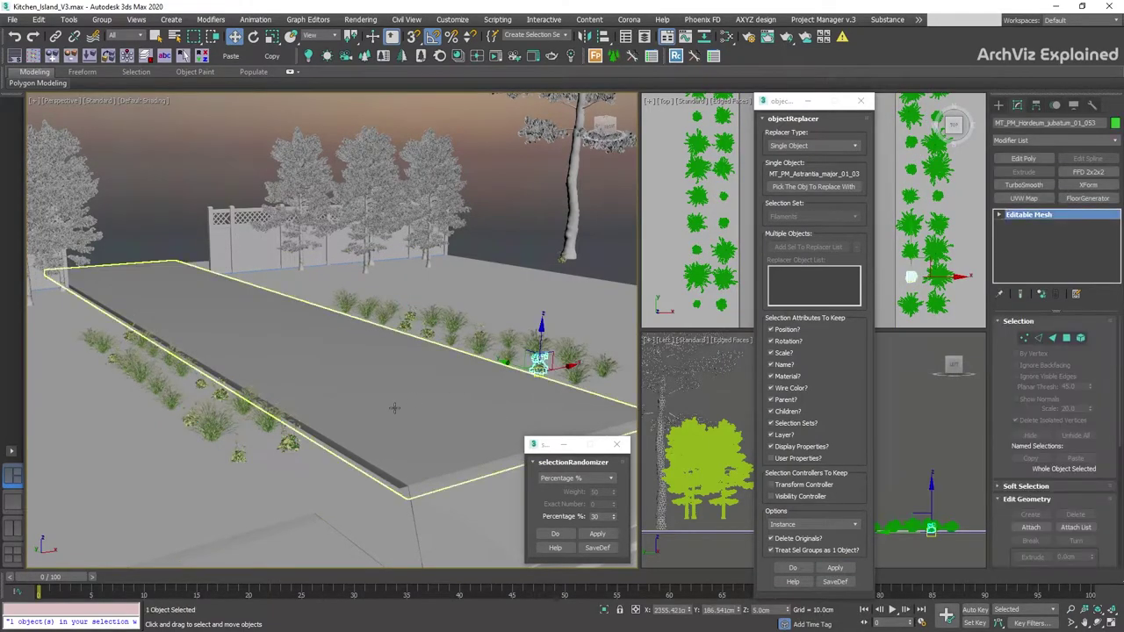
click(295, 440)
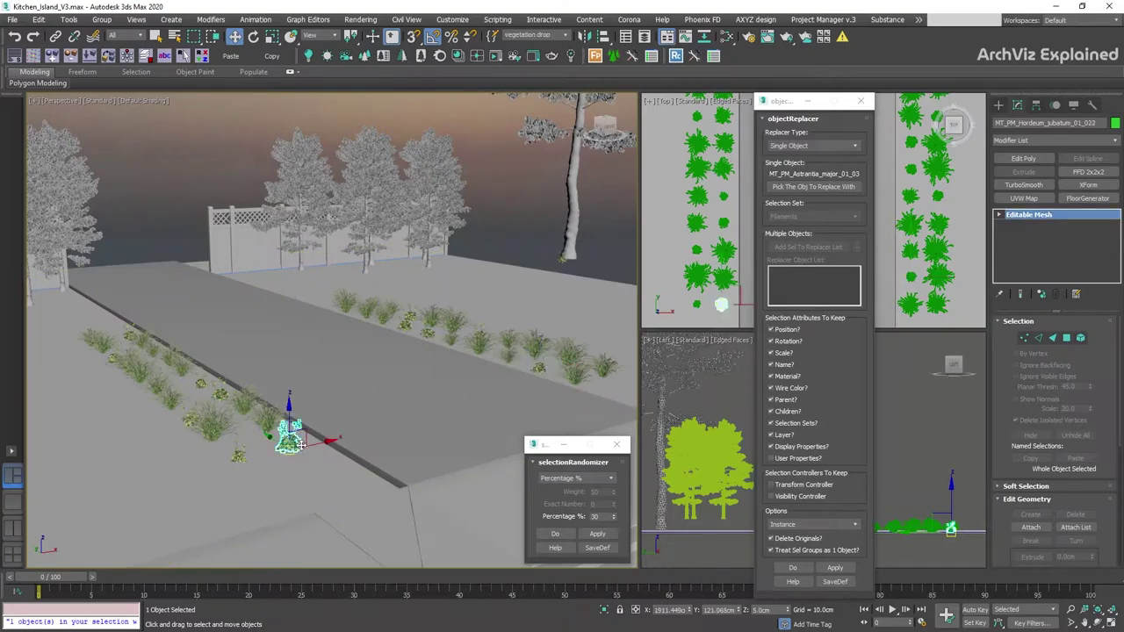
Select the named selection set "trees" with the whole tree group in view
click(564, 36)
click(532, 77)
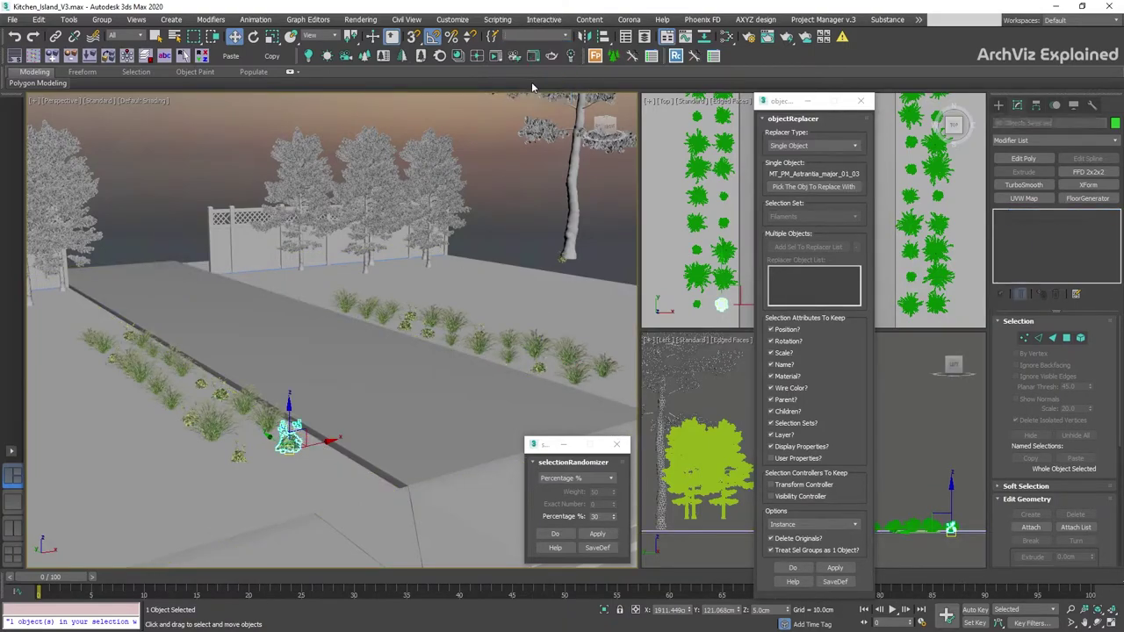
drag(557, 168, 104, 219)
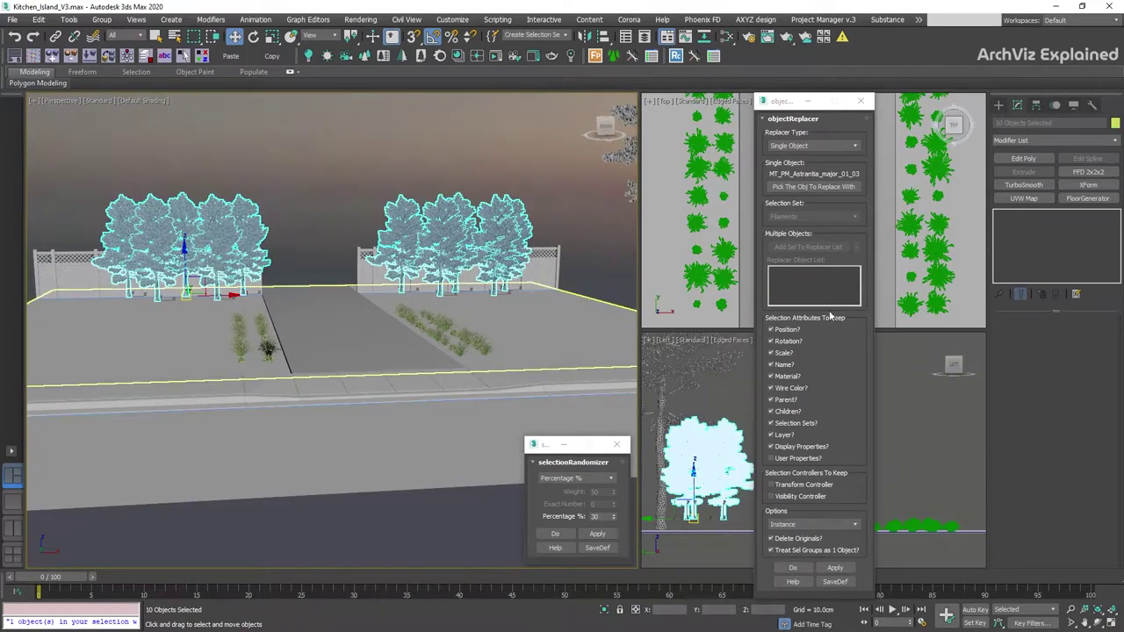
Open the Reset XForm utility for the trees and place their pivots at the bottom centre with pivotPlacer
click(1092, 105)
click(1054, 250)
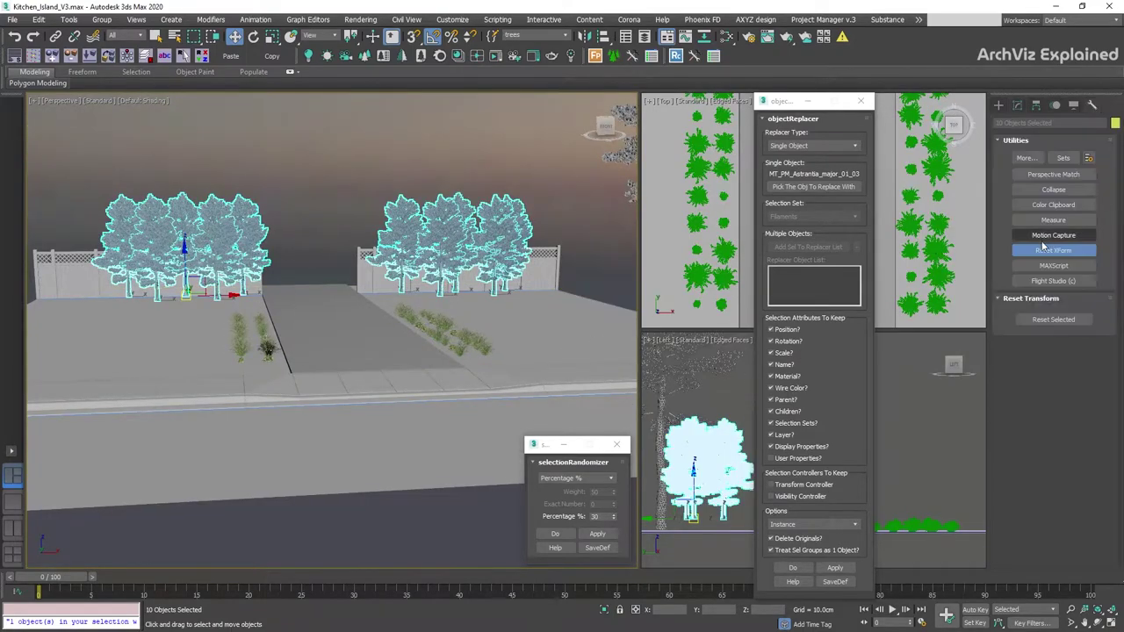
click(71, 56)
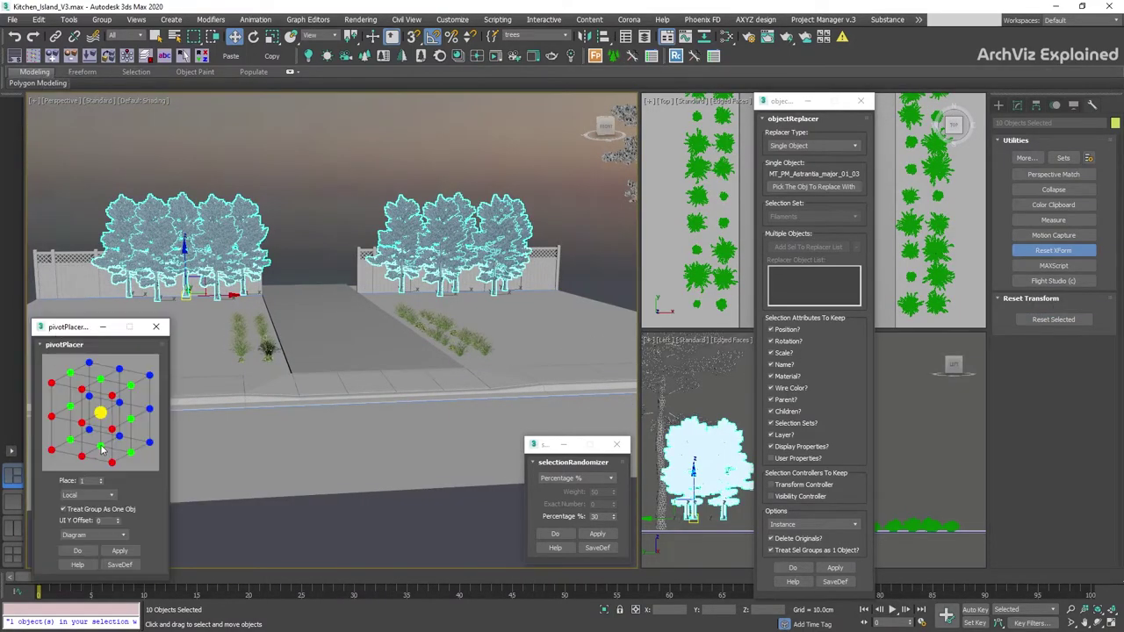
click(155, 327)
Drop the trees onto the ground plane in the -Z (Down) direction, aligned to ground, using objectDropper
click(89, 55)
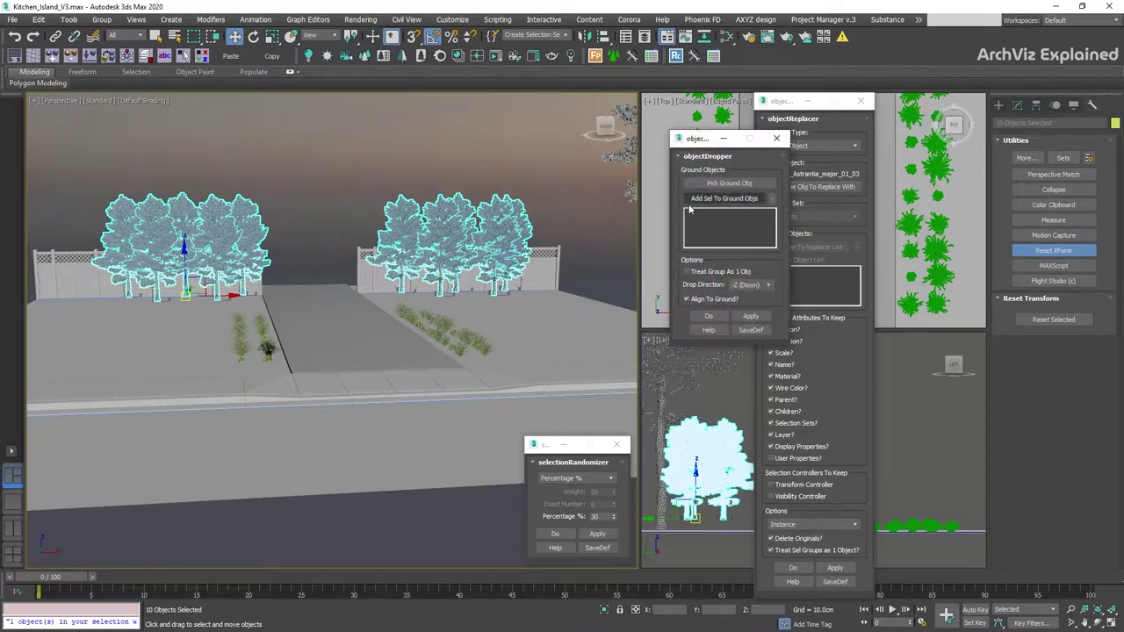
click(738, 183)
click(146, 343)
click(750, 316)
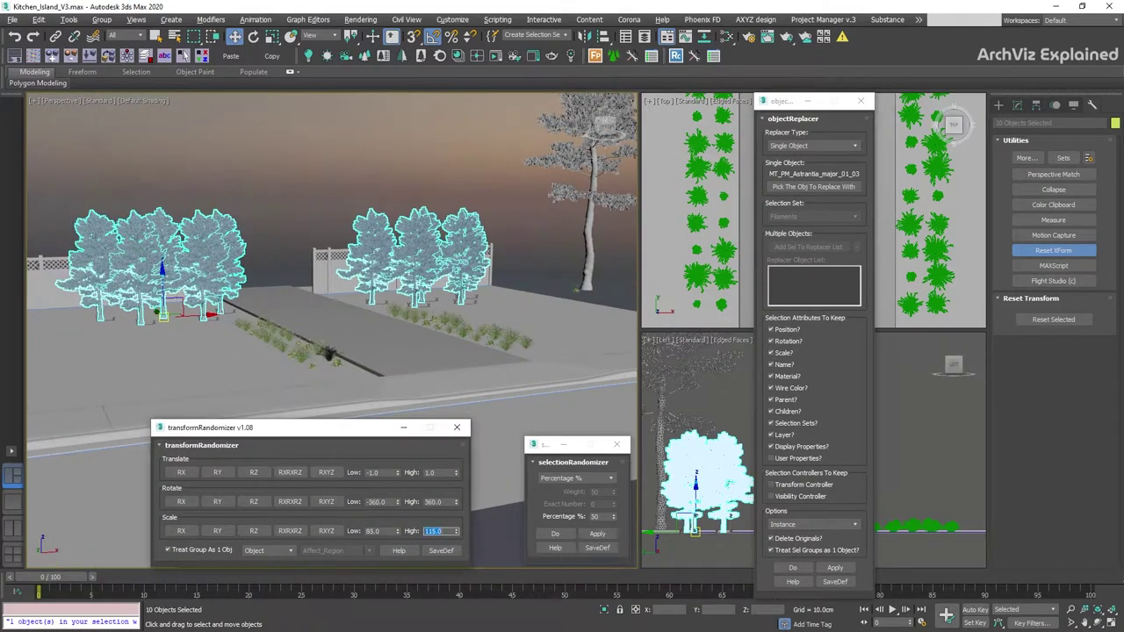
Randomize the trees' Z rotation between -360 and 360 and XYZ scale between 85 and 115, and repeat the rotation on a random 50 percent
click(254, 502)
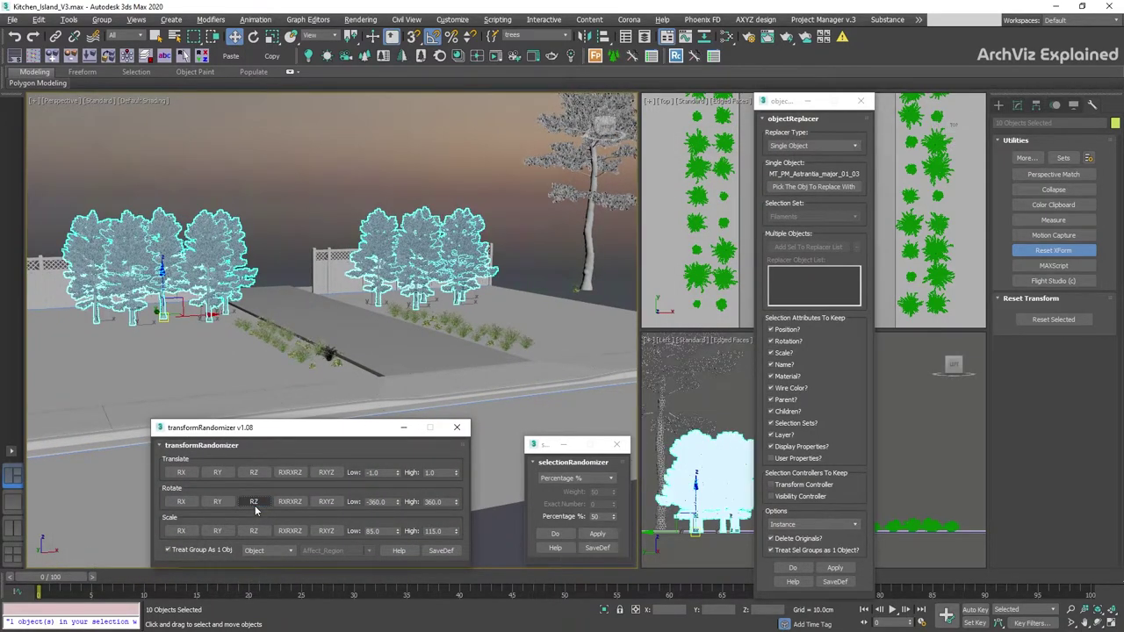
click(253, 502)
click(324, 531)
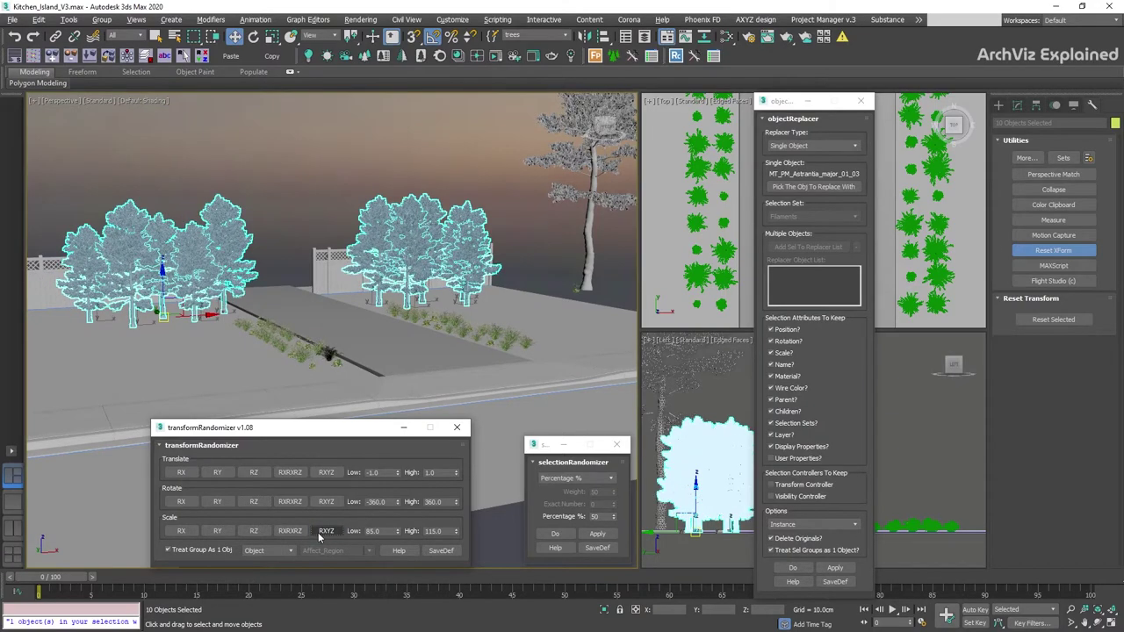
click(597, 534)
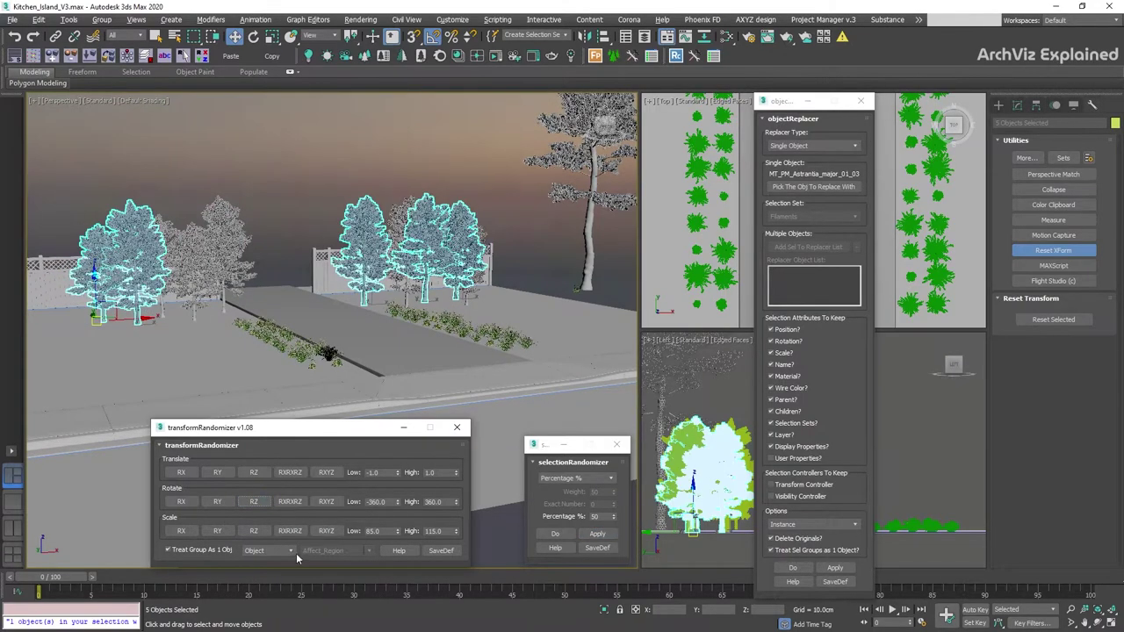
Pick the tall pine MT_PM_Pinus_strobus_01_02 as the replacement object and randomly select 35 percent of the "trees" selection set
click(803, 186)
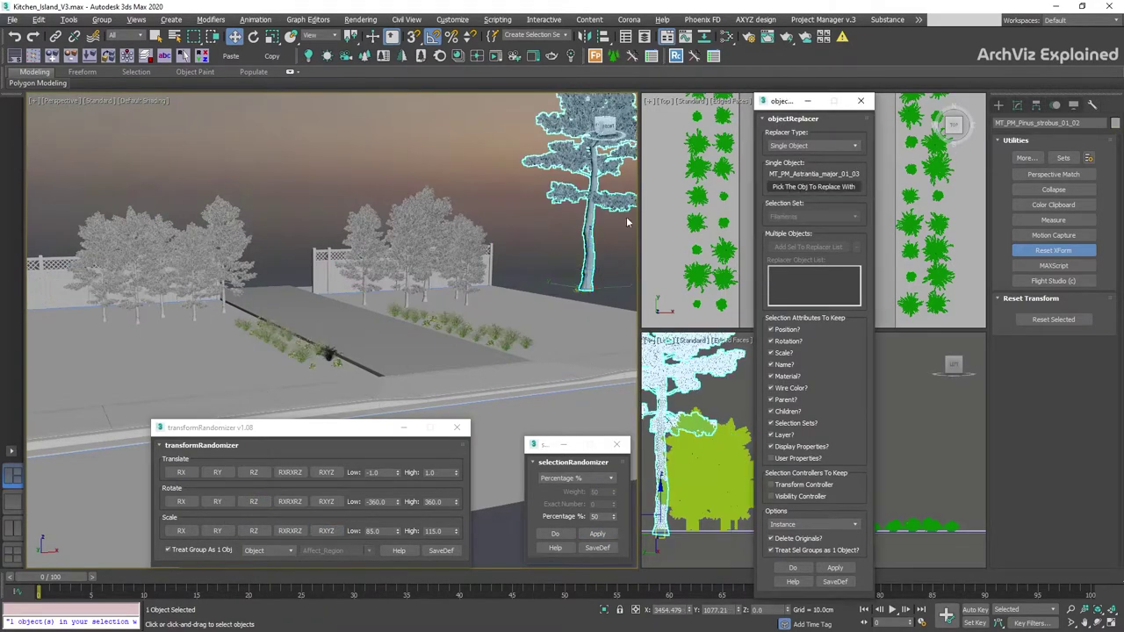
click(624, 211)
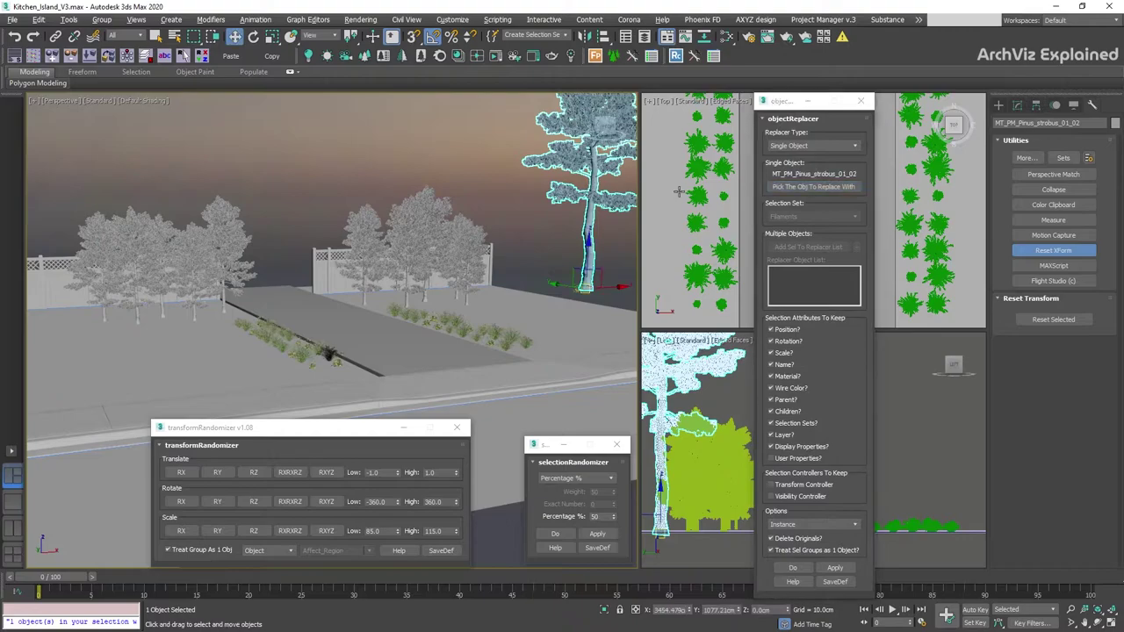
click(564, 35)
click(512, 92)
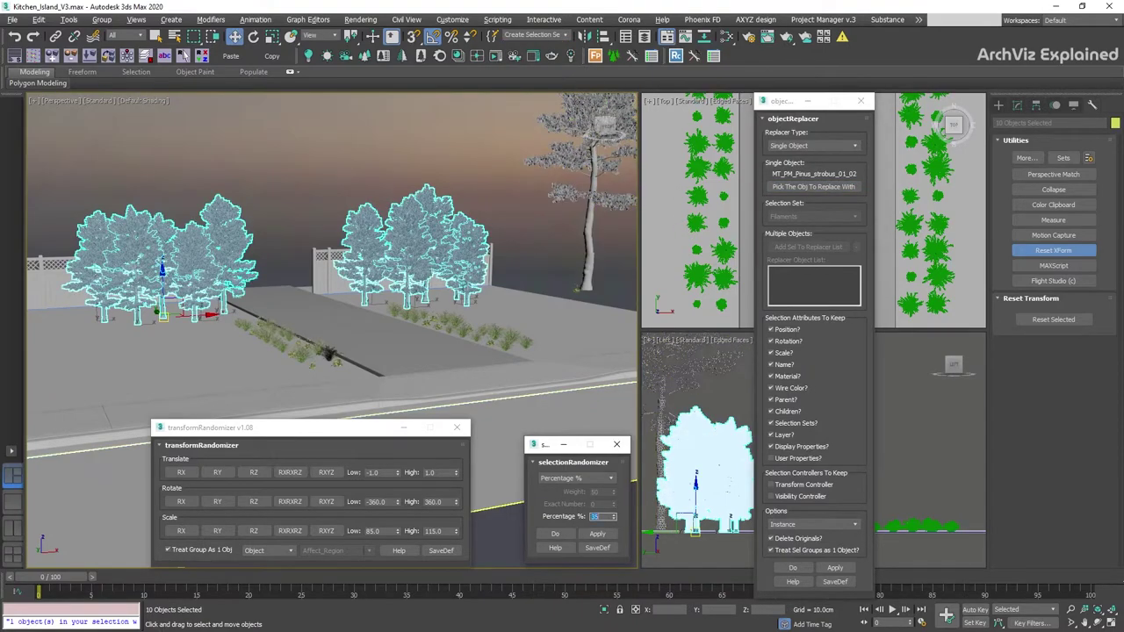
click(597, 534)
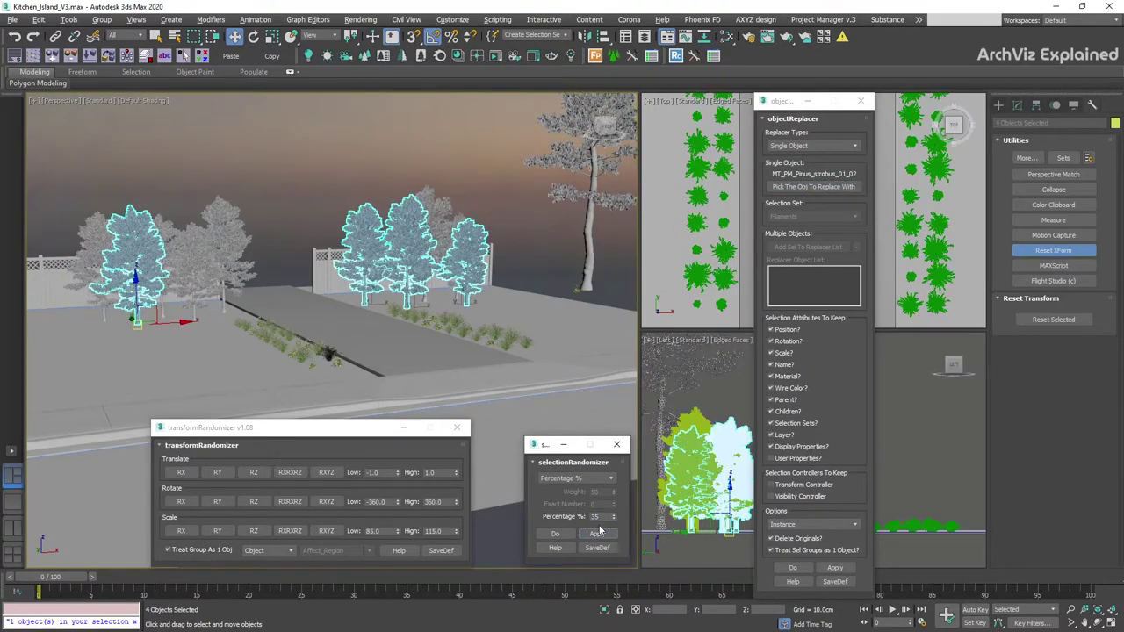
Replace the selected trees with instances of the picked pine and randomize their XYZ scale between 50 and 75
click(834, 568)
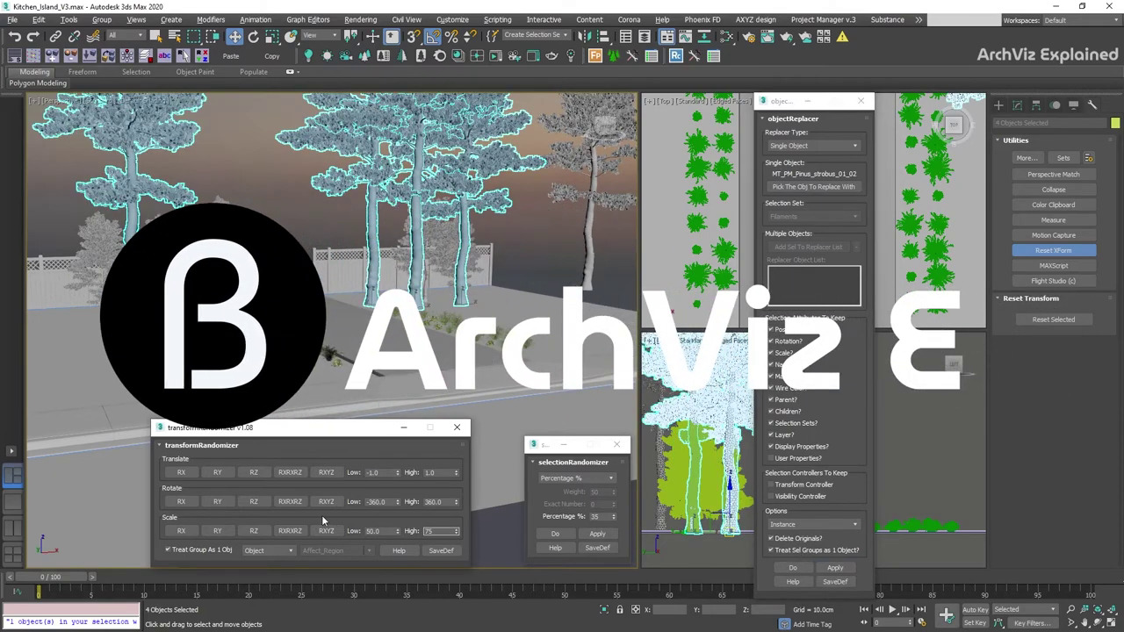
click(326, 531)
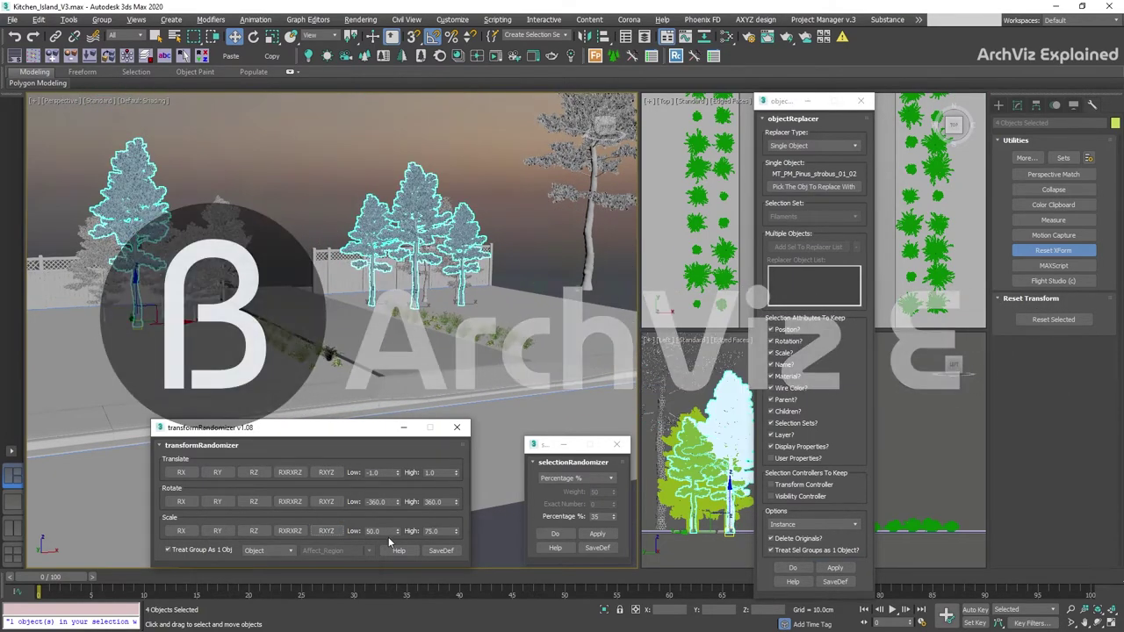